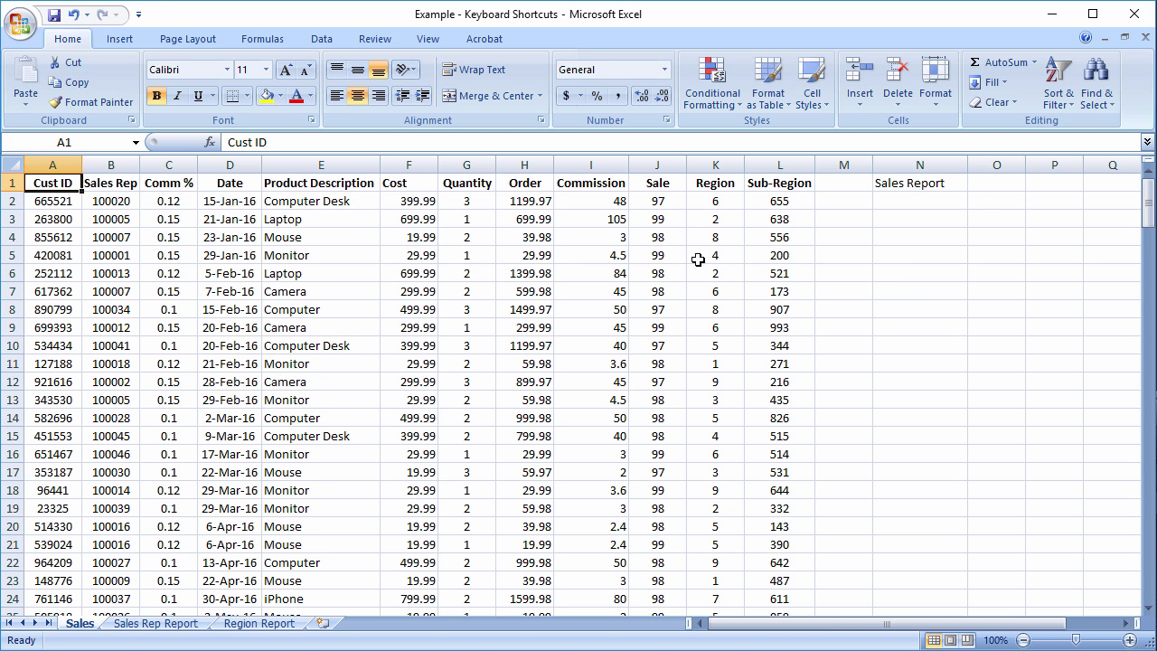
left_click(909, 186)
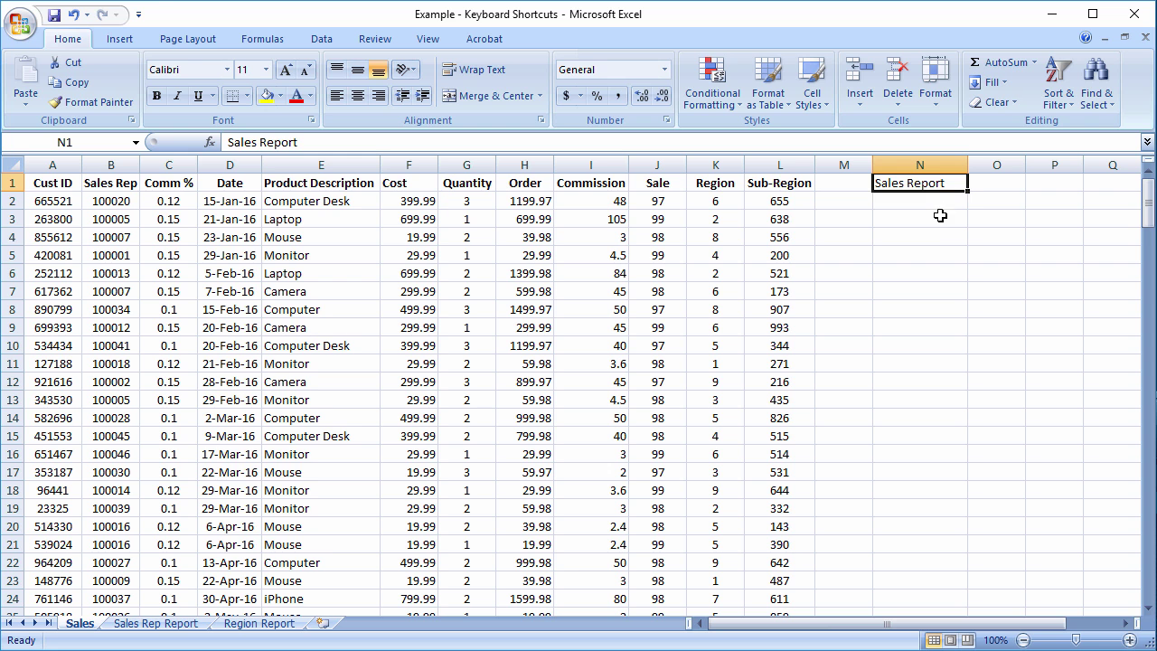
left_click(310, 201)
left_click(307, 222)
left_click(301, 271)
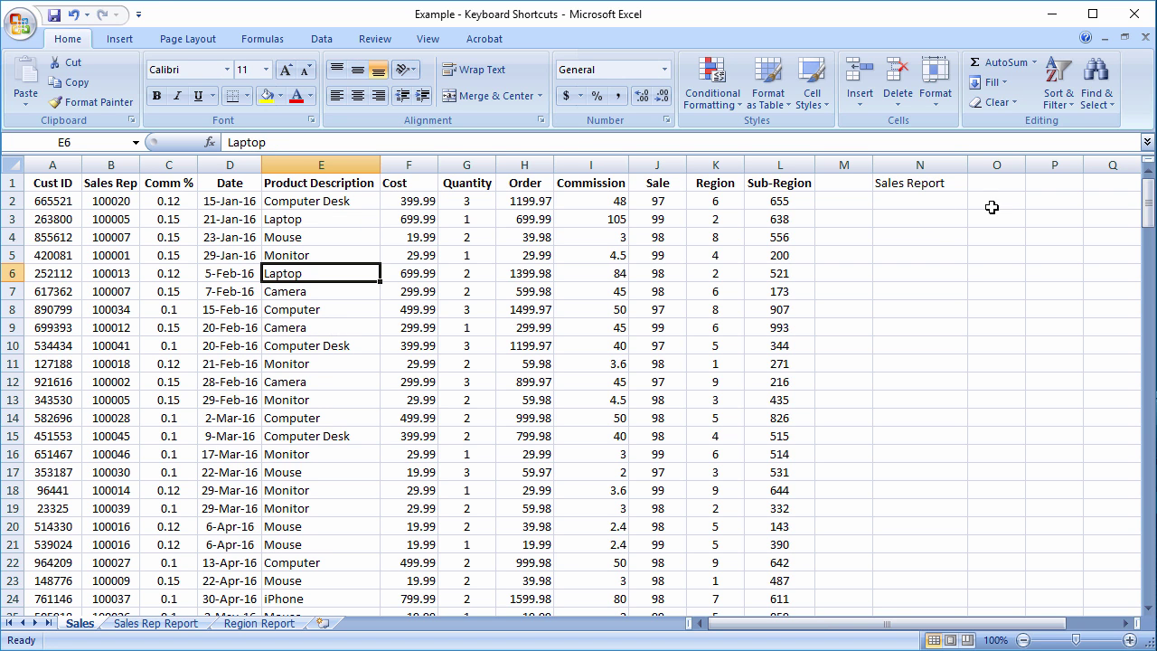
- Copy "Computer Desk" from cell E2 into cell N2, below the Sales Report heading
left_click(322, 202)
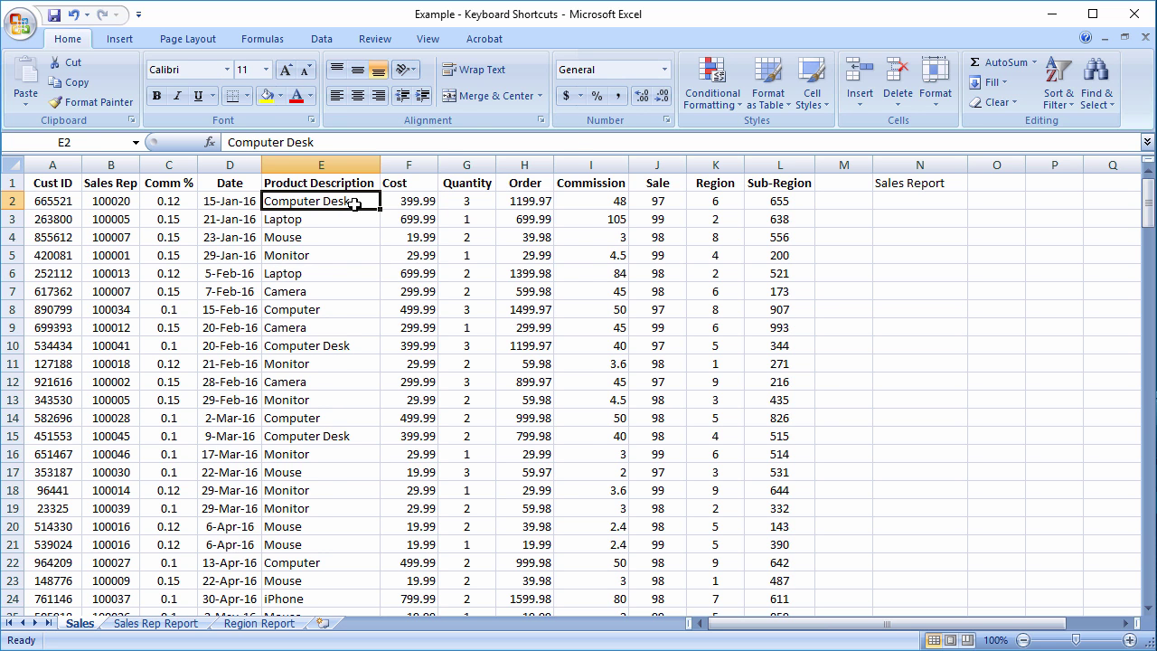
right_click(357, 205)
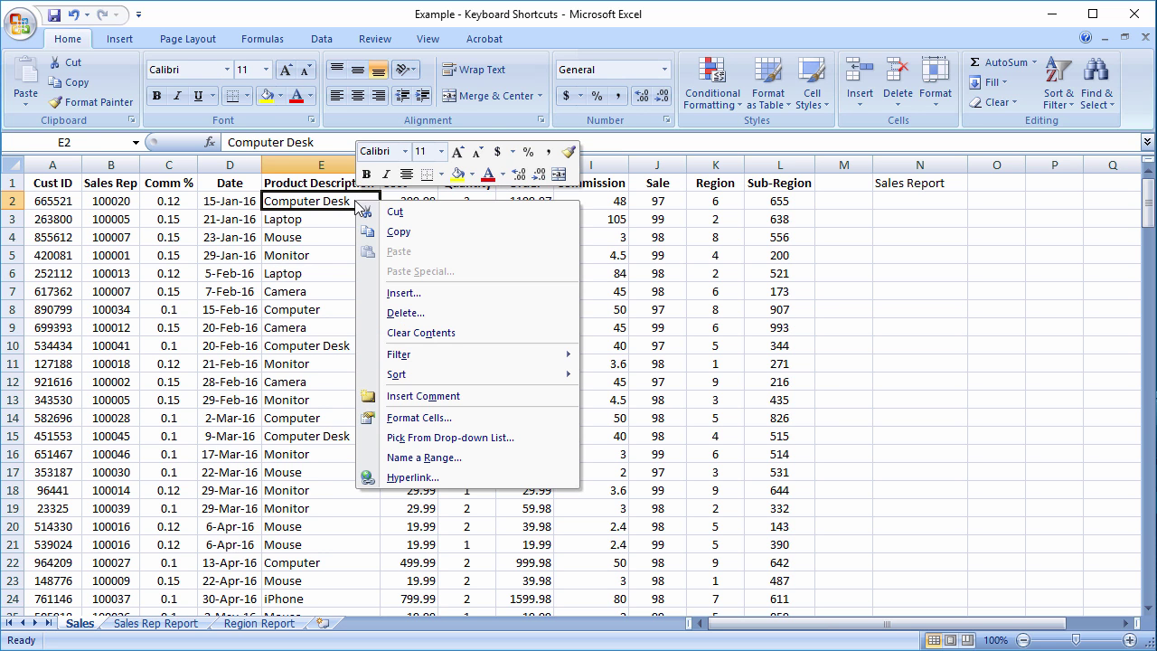
left_click(399, 234)
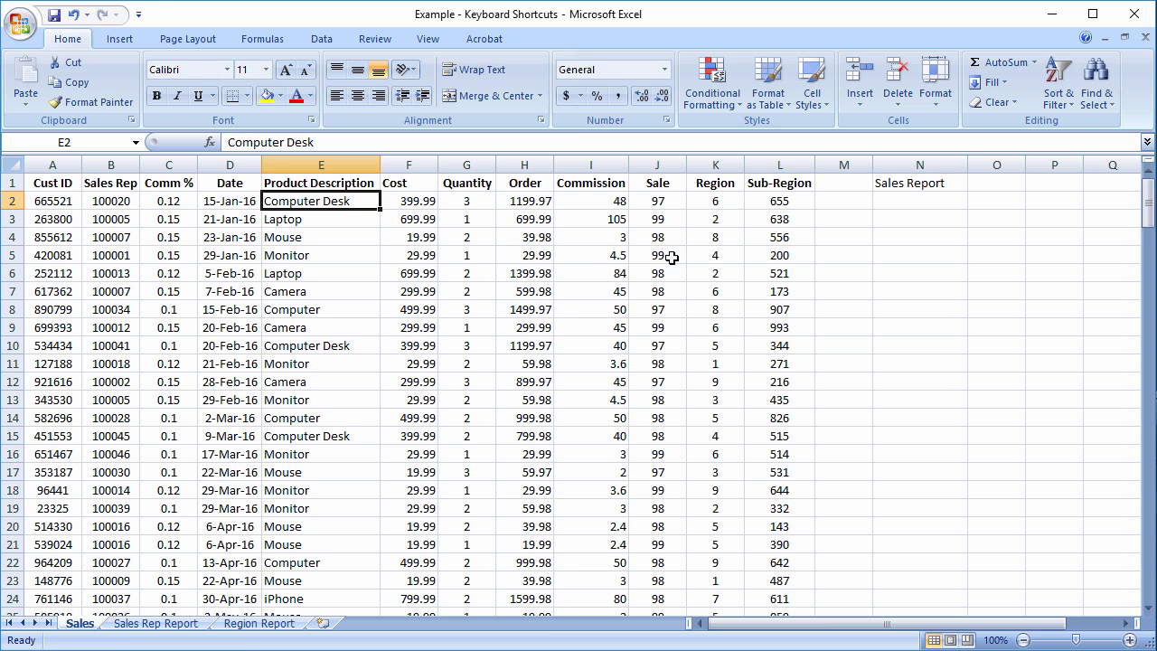
key("ctrl+c")
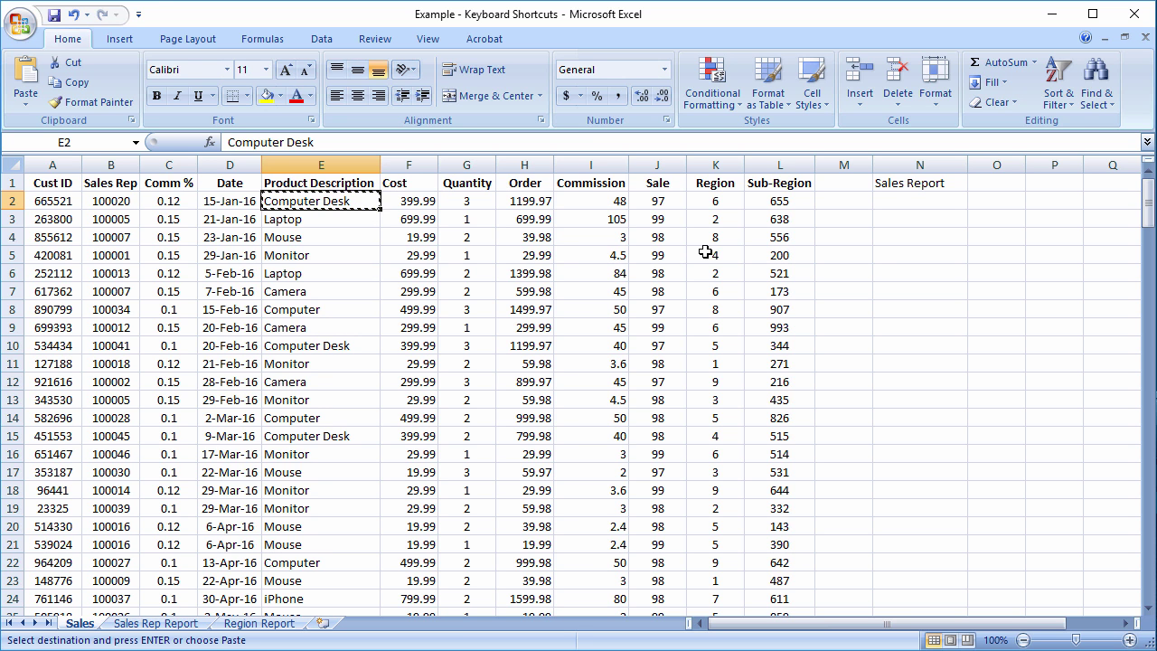
left_click(903, 200)
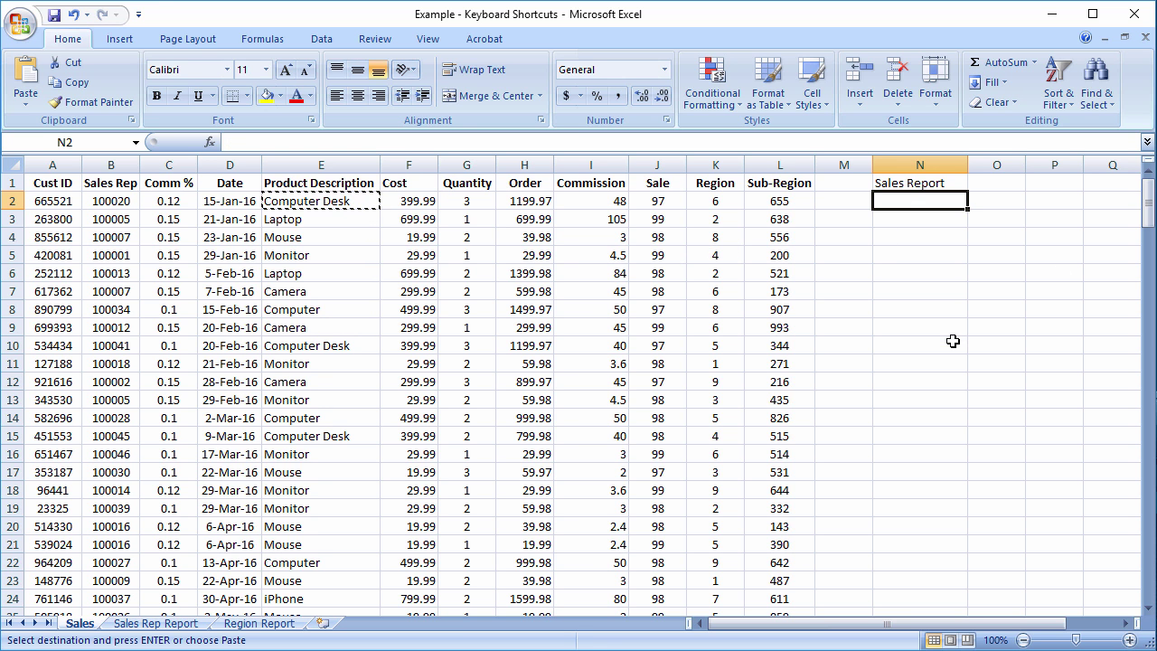
right_click(945, 206)
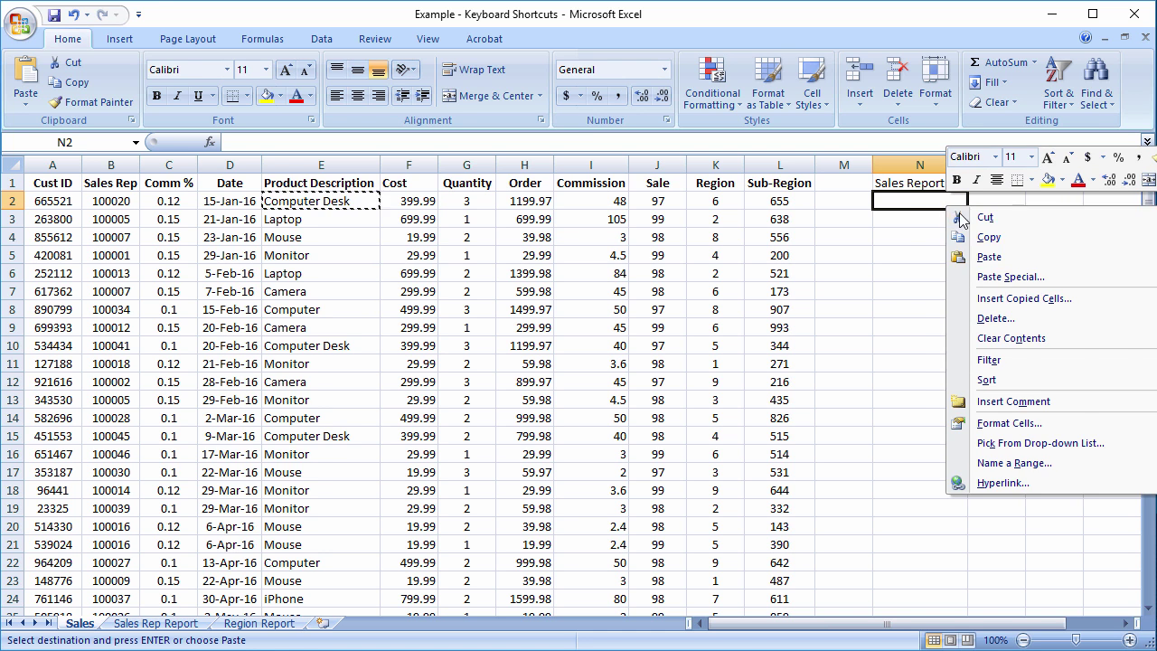
key("Escape")
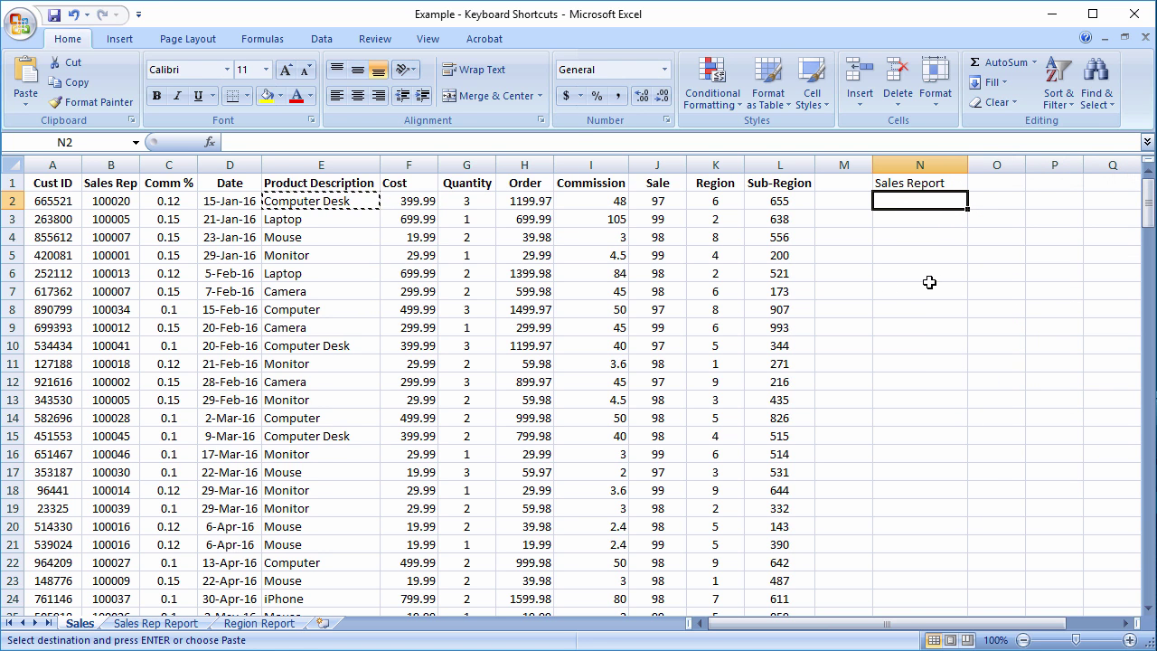
key("ctrl+v")
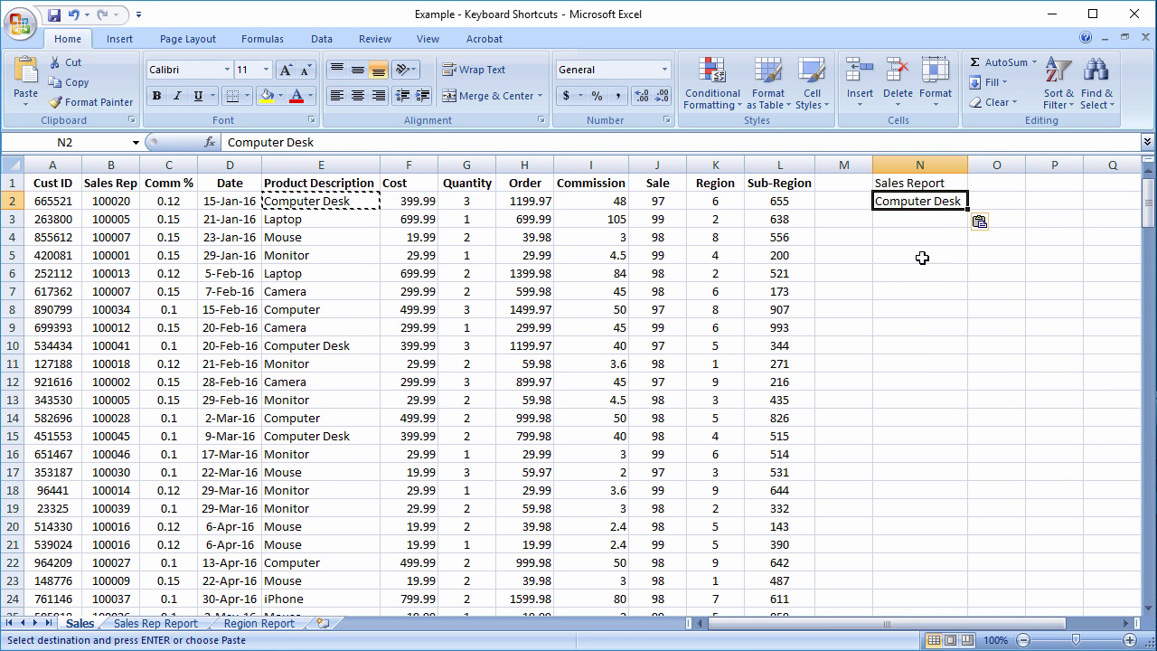
- Copy "Laptop" from cell E3 into cell N3 of the Sales Report list
left_click(293, 217)
key("ctrl+c")
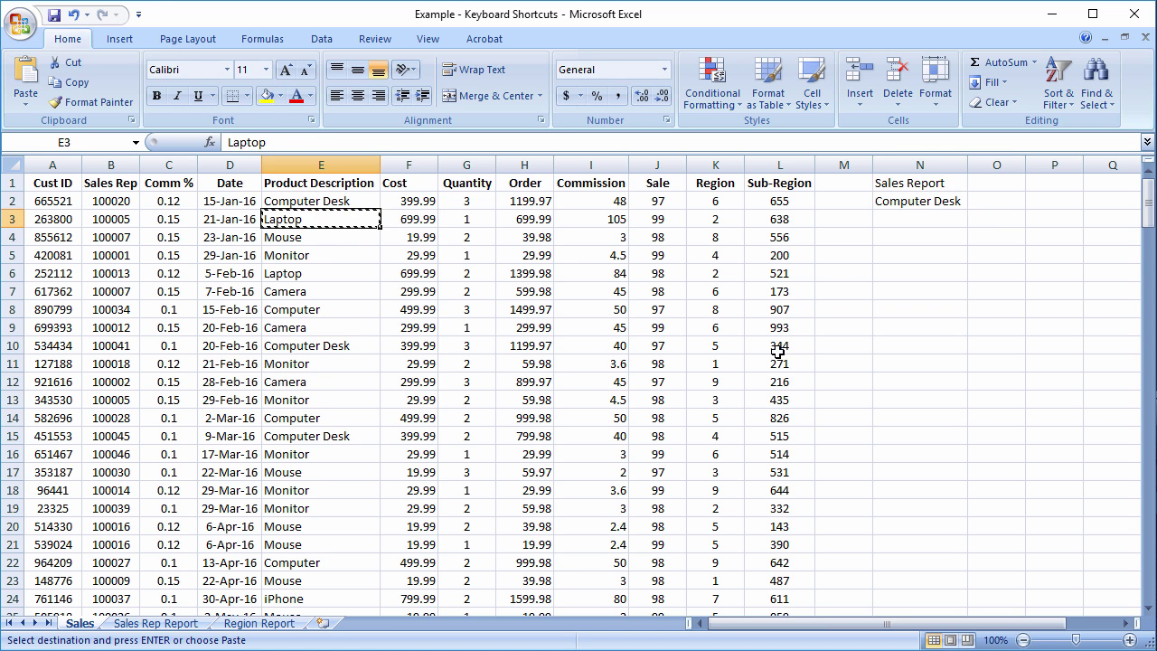
left_click(908, 205)
left_click(901, 220)
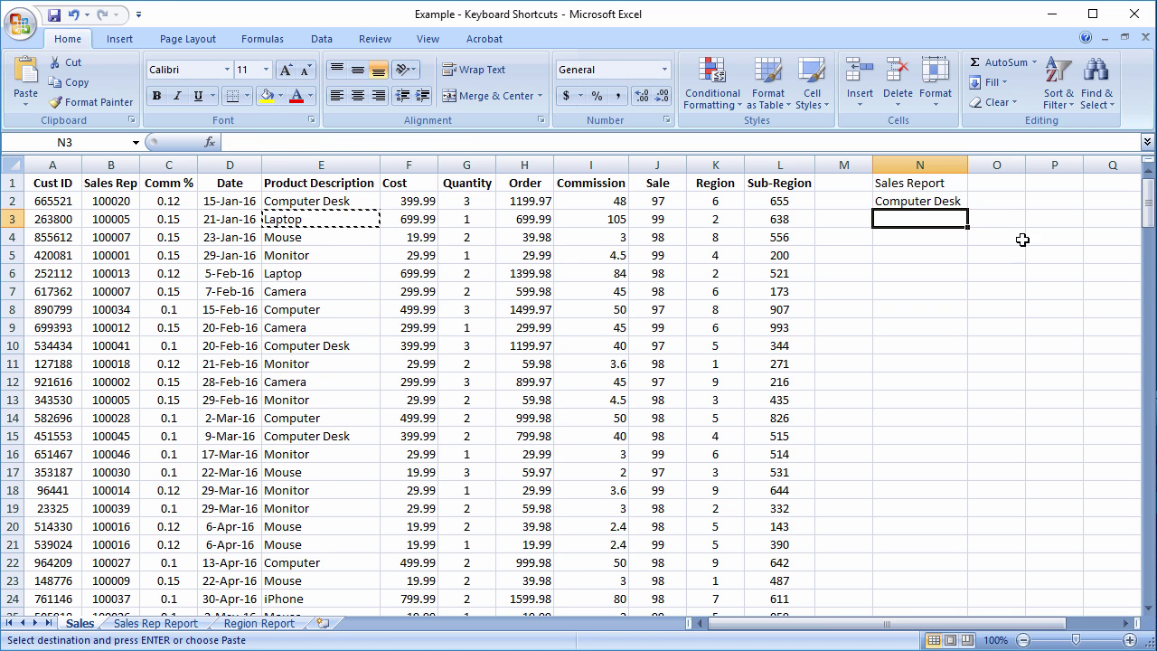
key("ctrl+v")
- Copy "Mouse" and "Monitor" from cells E4:E5 into the Sales Report list starting at cell N4
left_click_drag(315, 234, 373, 254)
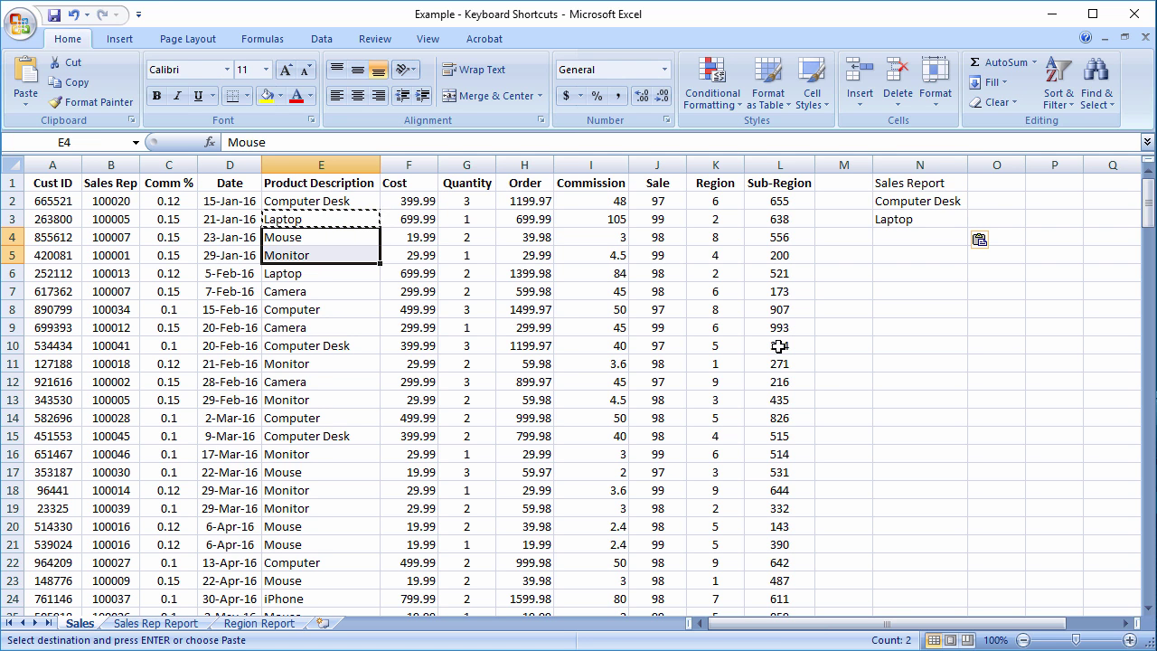
key("ctrl+c")
left_click(903, 235)
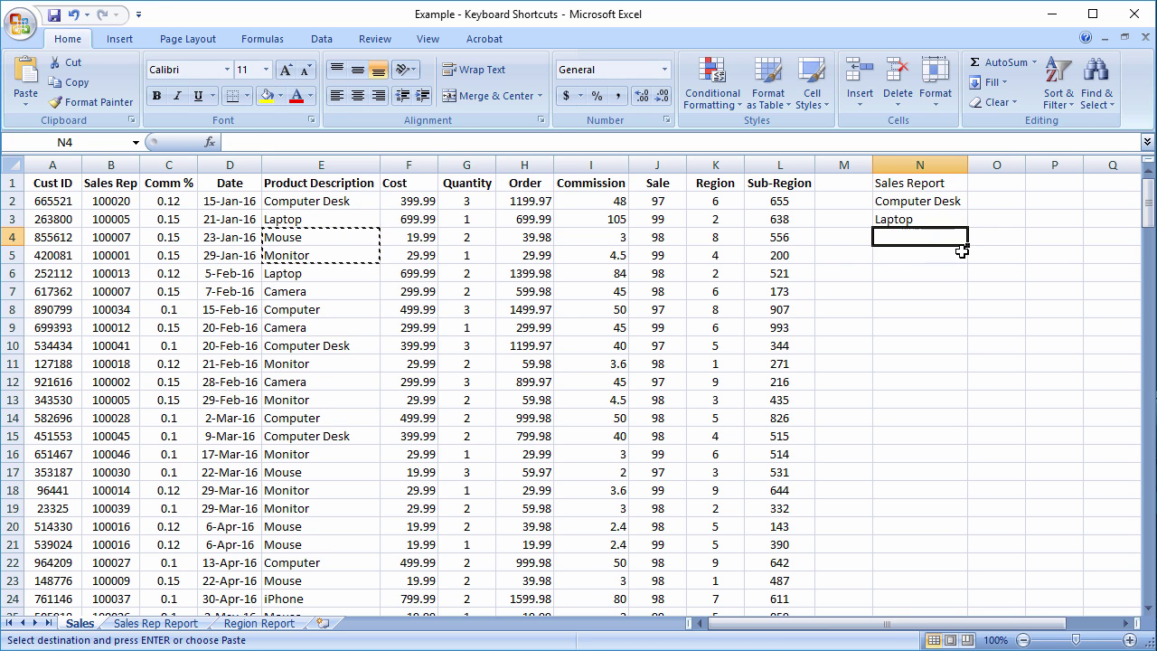
key("ctrl+v")
left_click(951, 297)
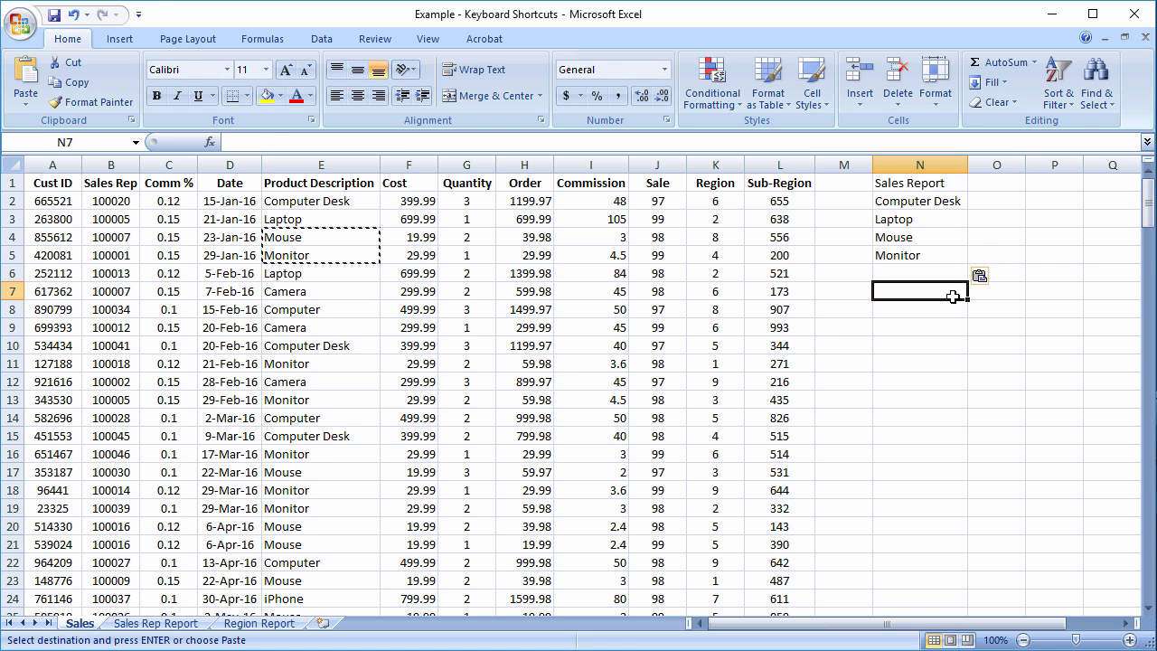
- Cut the Sales Report list in N1:N5, including its heading, and paste it starting at cell N7
left_click_drag(922, 182, 919, 254)
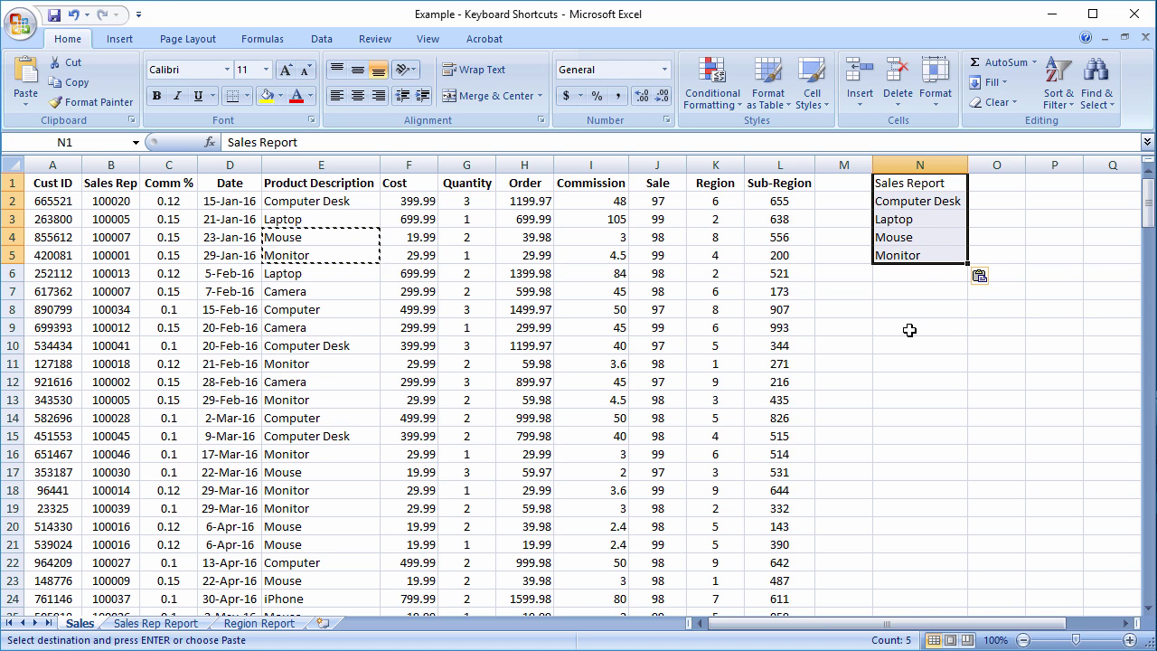
right_click(935, 182)
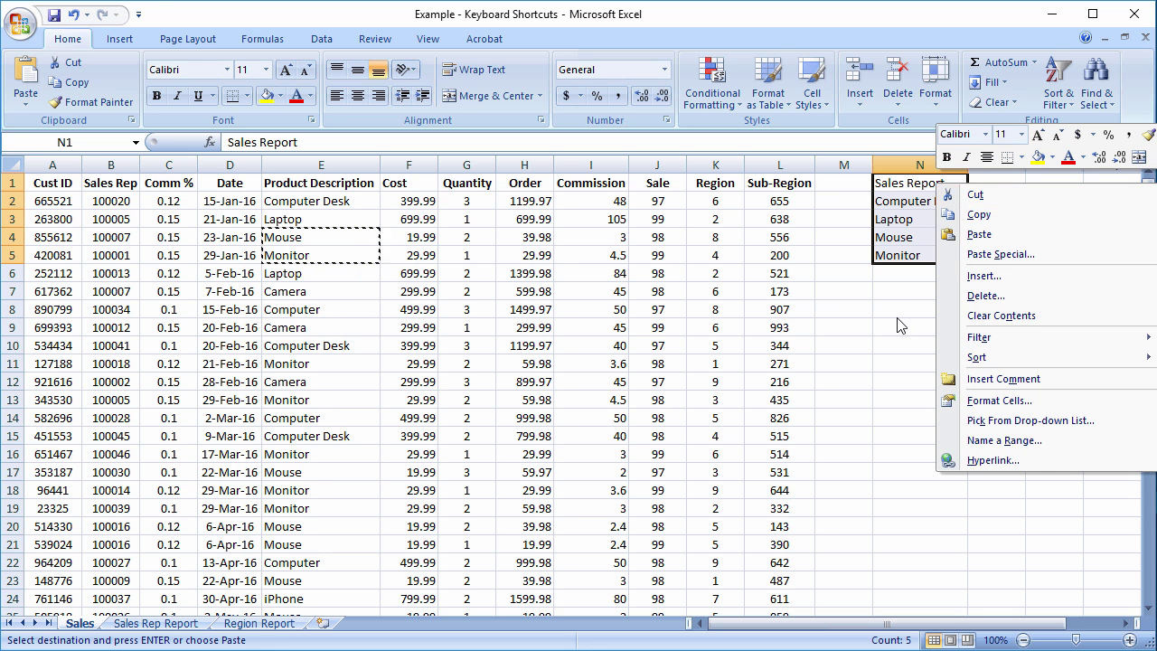
key("Escape")
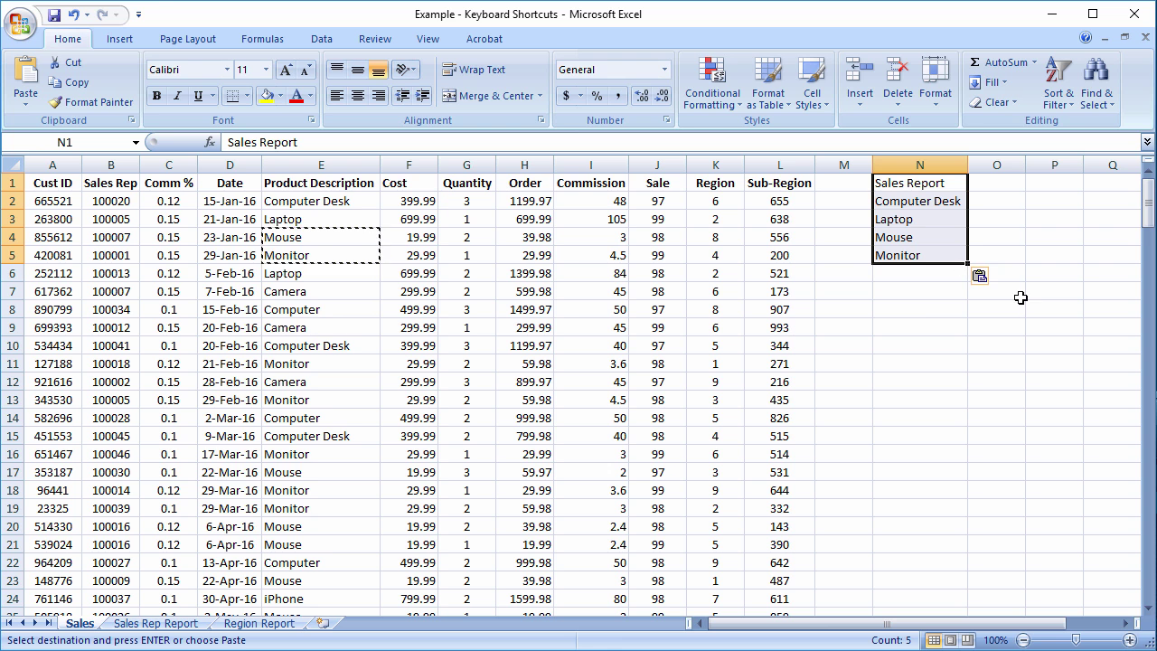
key("ctrl+x")
left_click(945, 295)
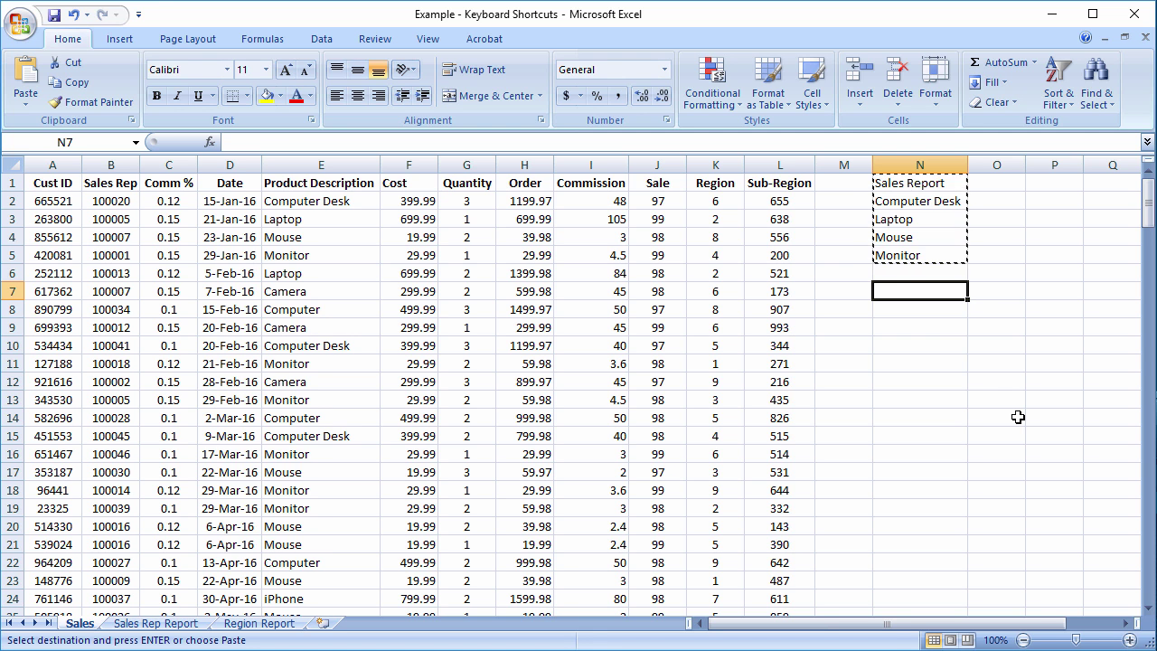
key("ctrl+v")
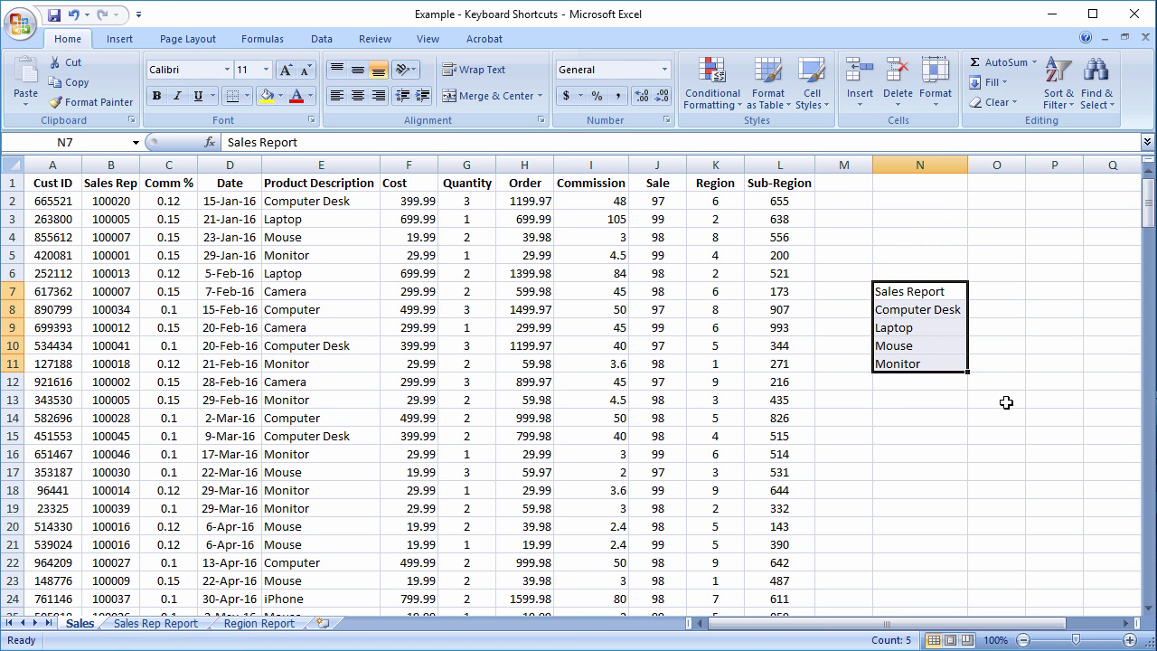
- Cut the Sales Report list from N7:N11 and paste it back starting at cell N1
key("ctrl+x")
left_click(929, 180)
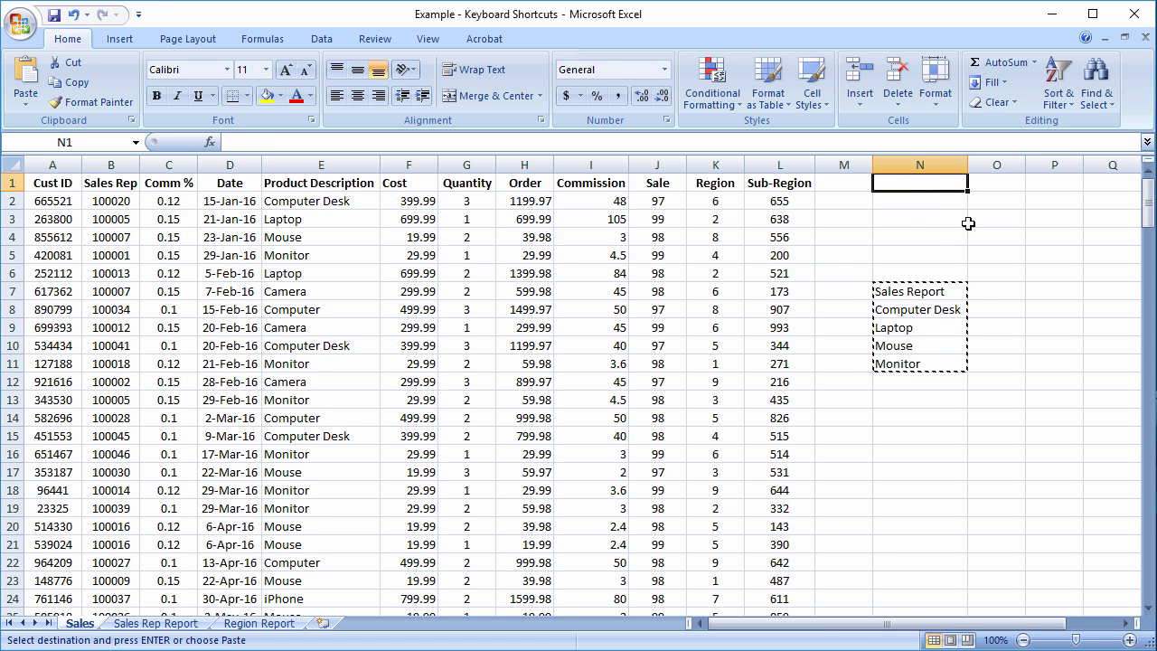
key("ctrl+v")
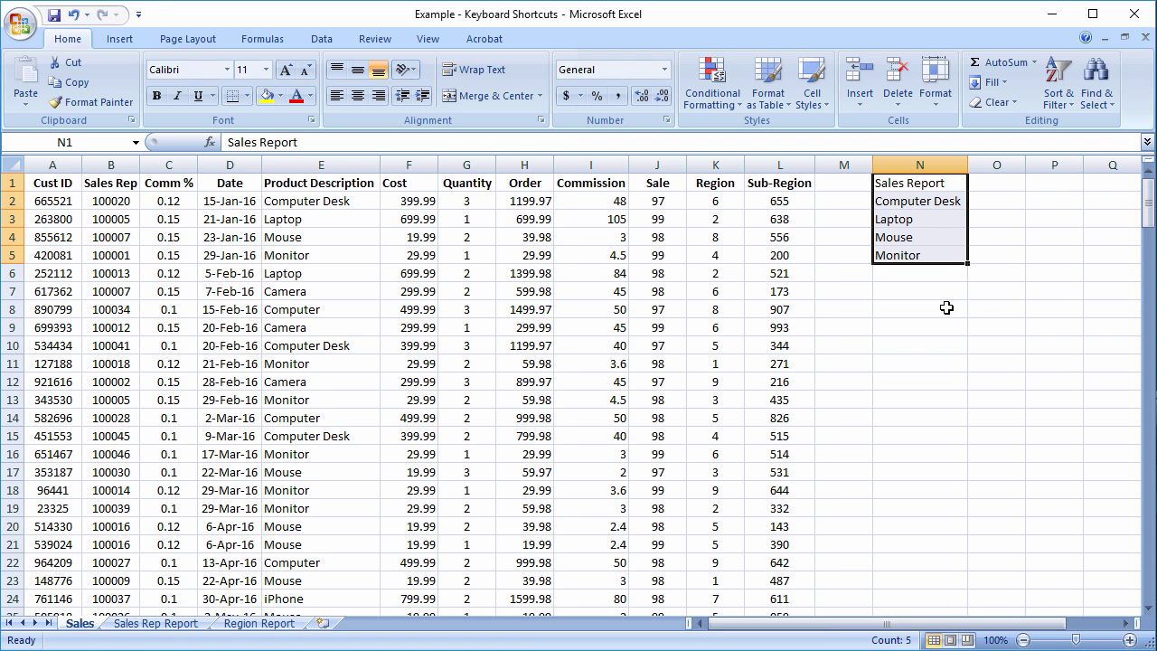
left_click(933, 284)
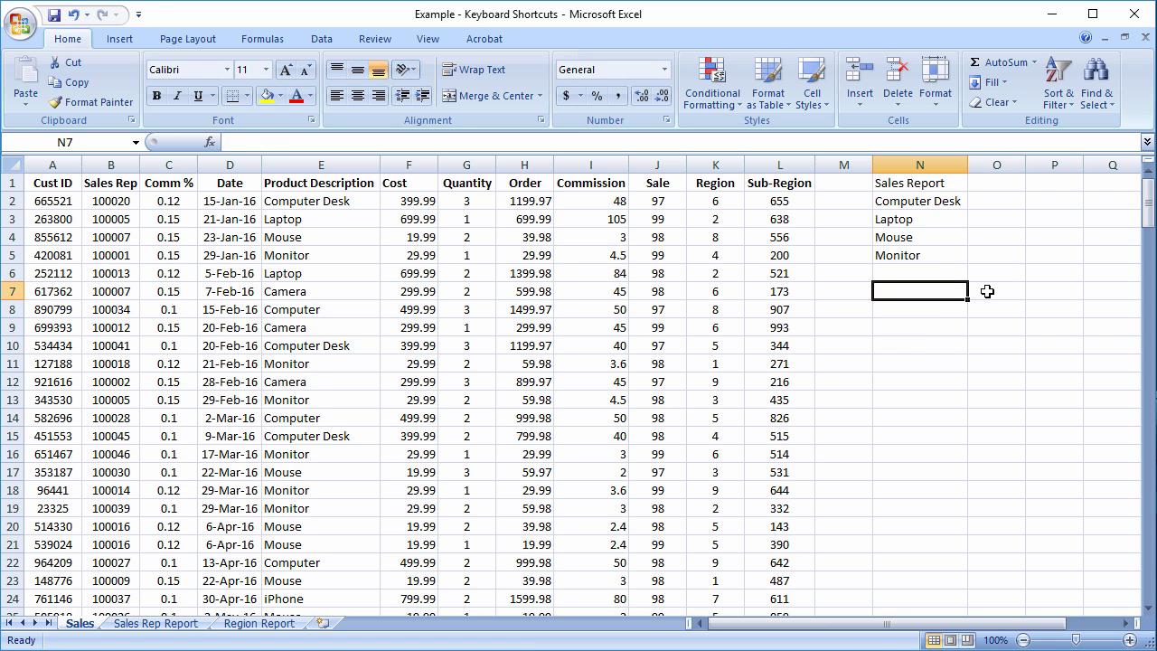
- Make the "Sales Report" heading in cell N1 bold and underlined
left_click(920, 185)
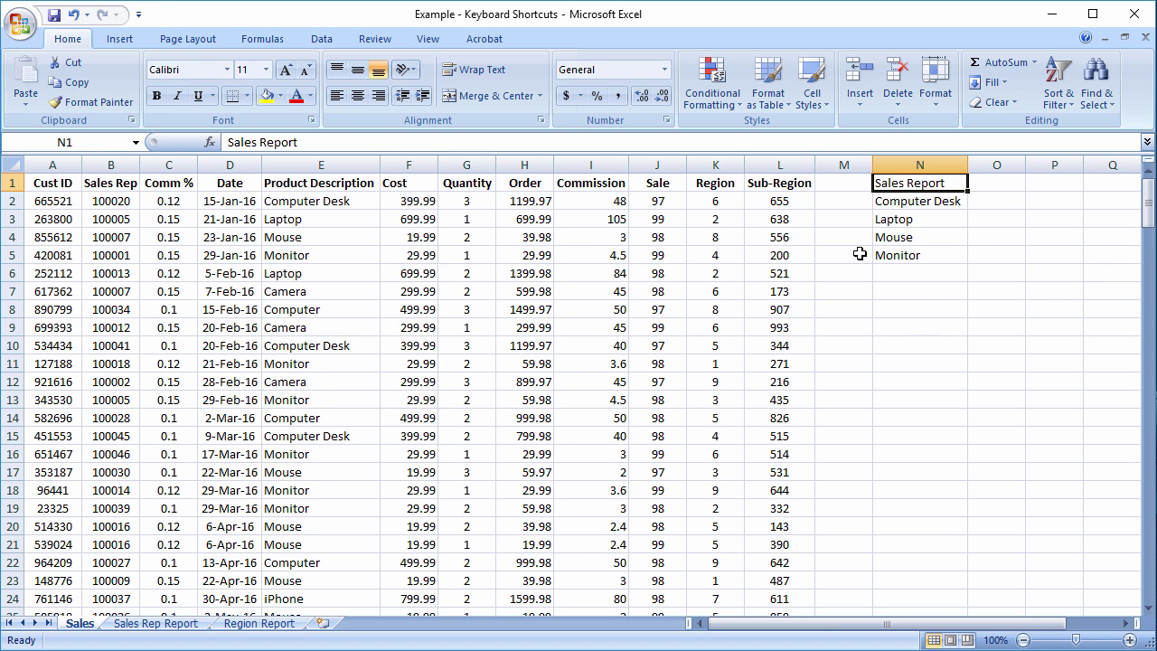
left_click(157, 97)
left_click(198, 99)
left_click(159, 97)
key("ctrl+b")
key("ctrl+u")
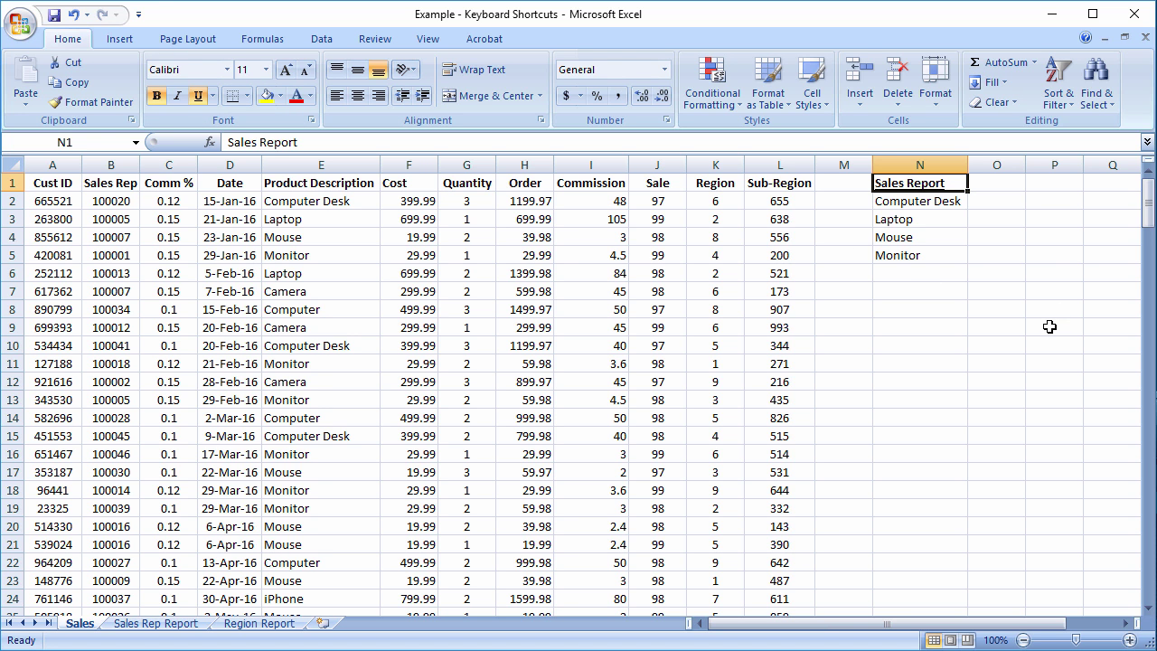
left_click(934, 316)
- Italicize the product names in cells N2:N5 below the Sales Report heading
left_click_drag(909, 206, 904, 253)
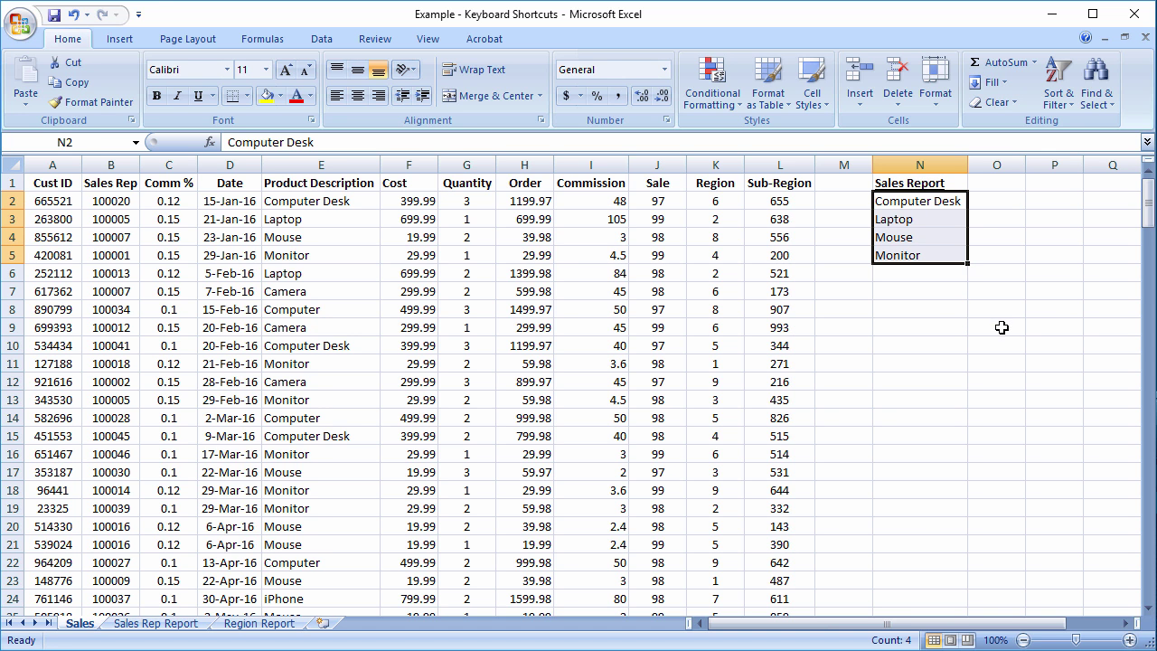
left_click(178, 97)
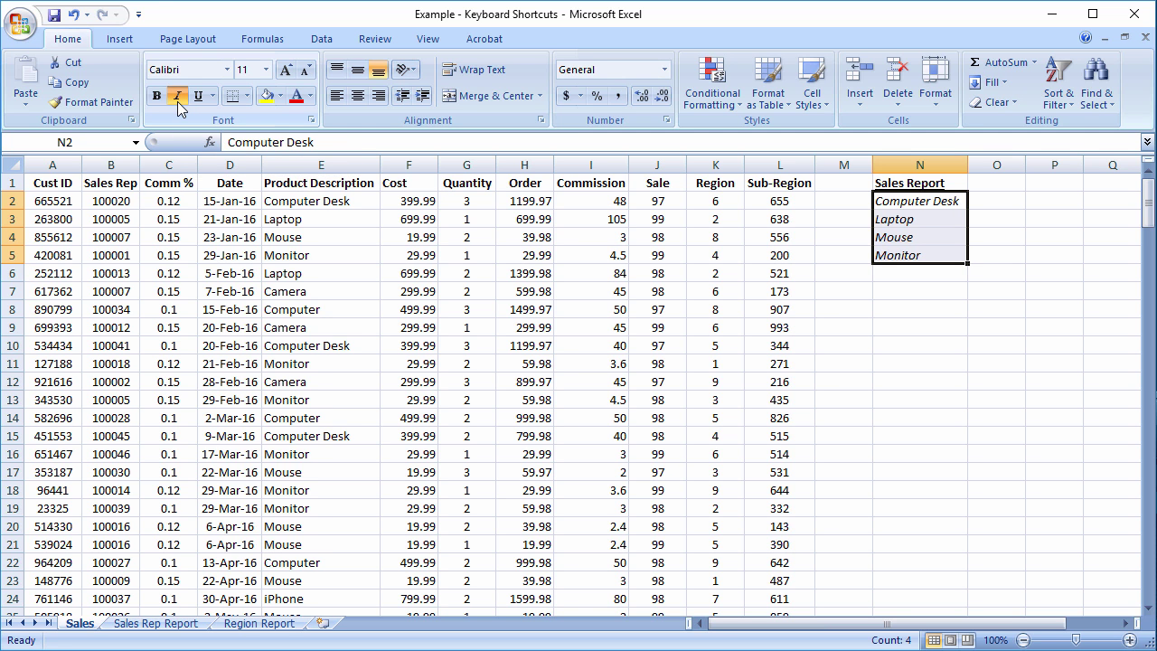
left_click(178, 102)
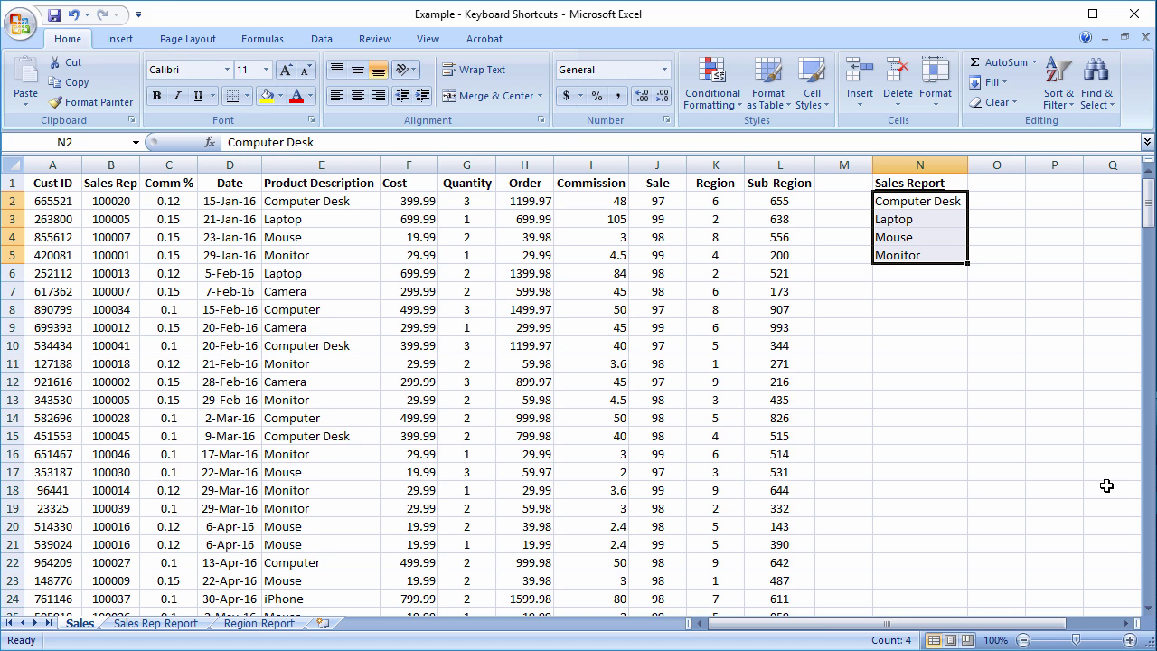
key("ctrl+i")
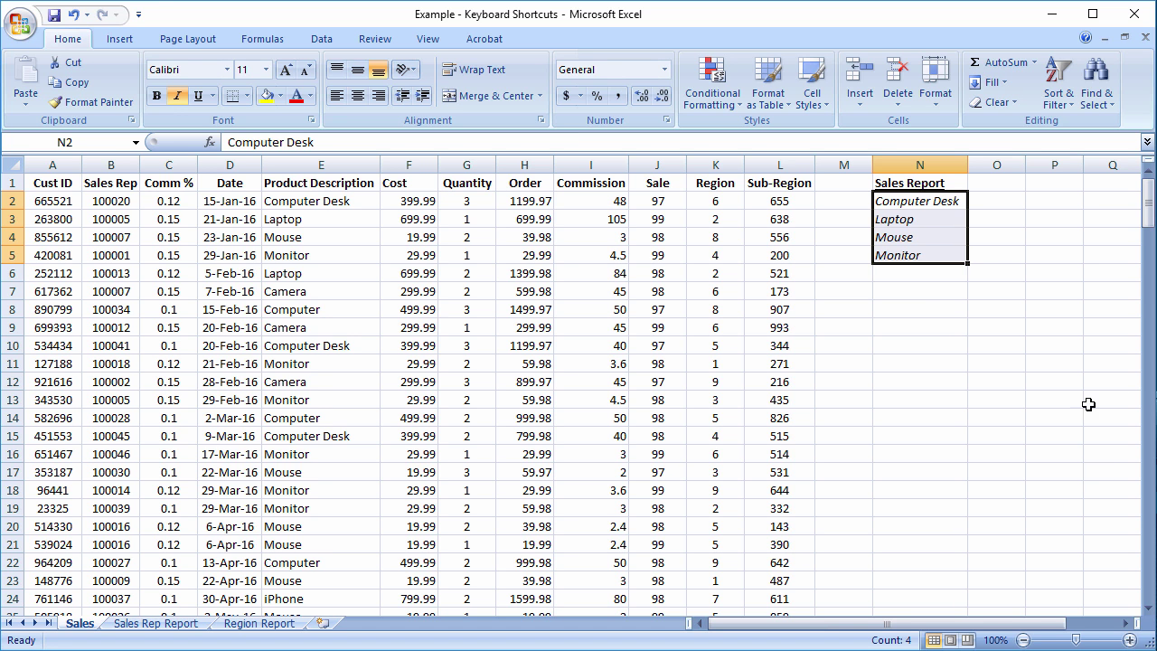
left_click(937, 294)
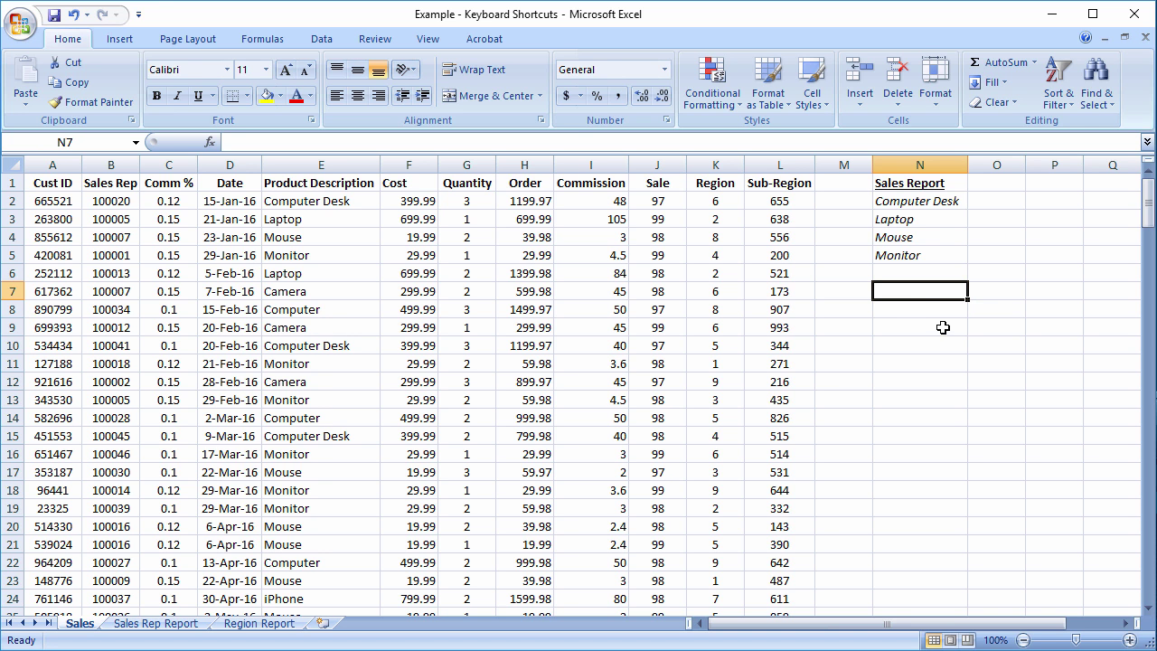
- Apply bold and underline formatting to "Monitor" in cell N5
key("Up")
key("Up")
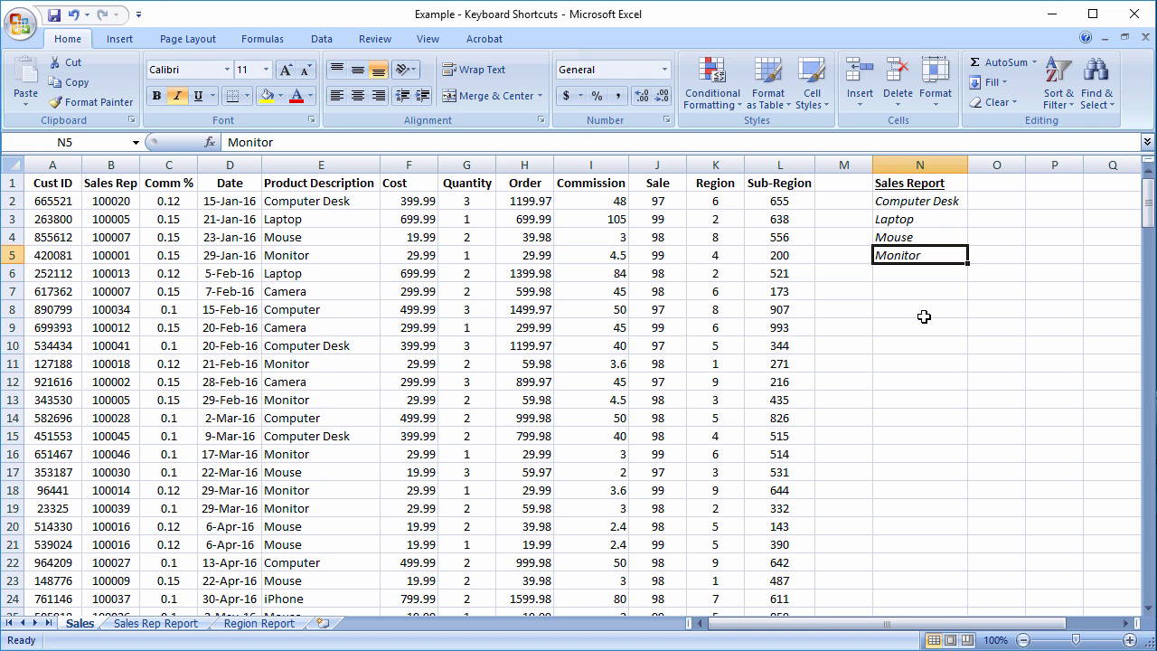
key("ctrl+b")
left_click(922, 312)
left_click(925, 275)
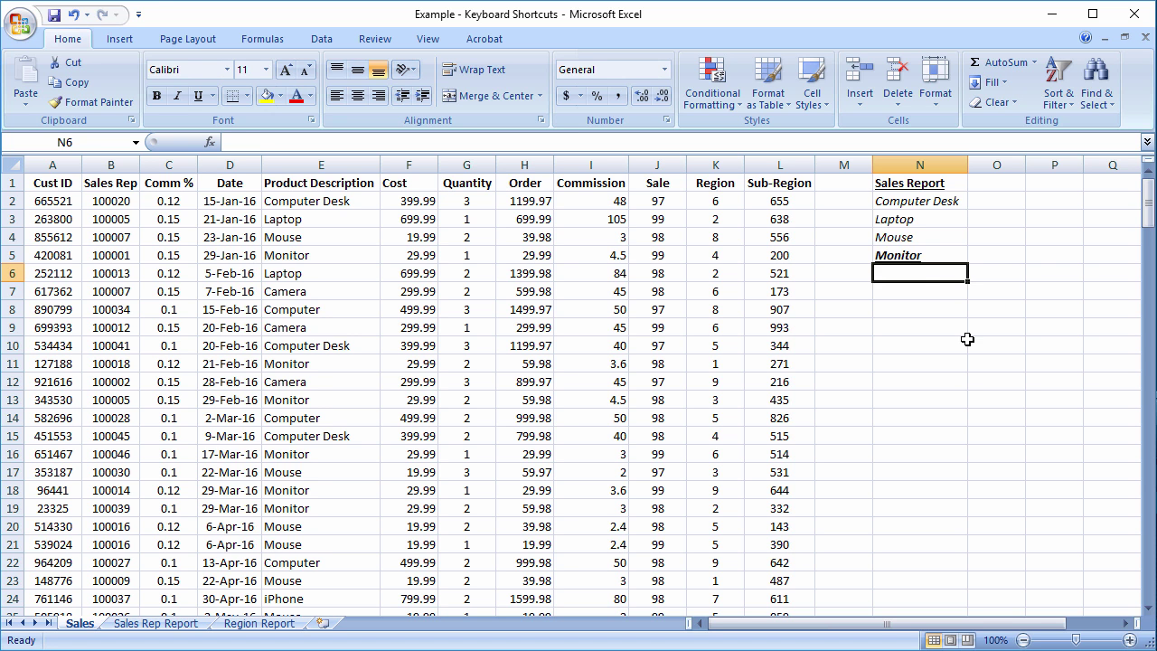
- Undo the underline and bold formatting on "Monitor" in cell N5, and redo only the bold
key("Up")
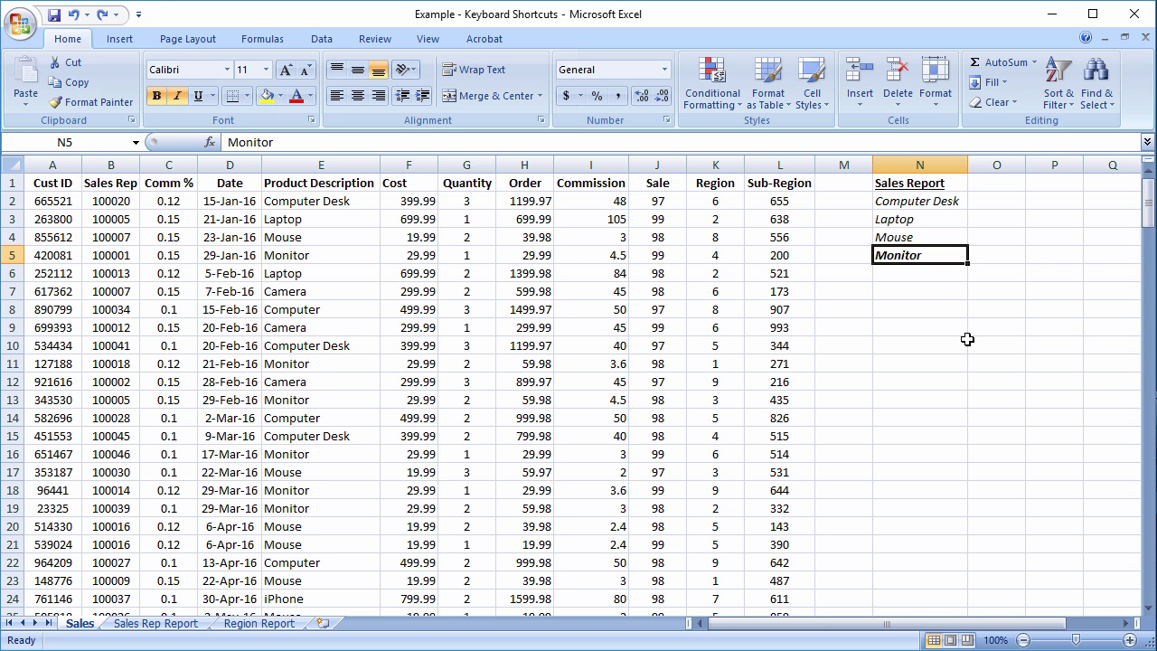
left_click(74, 15)
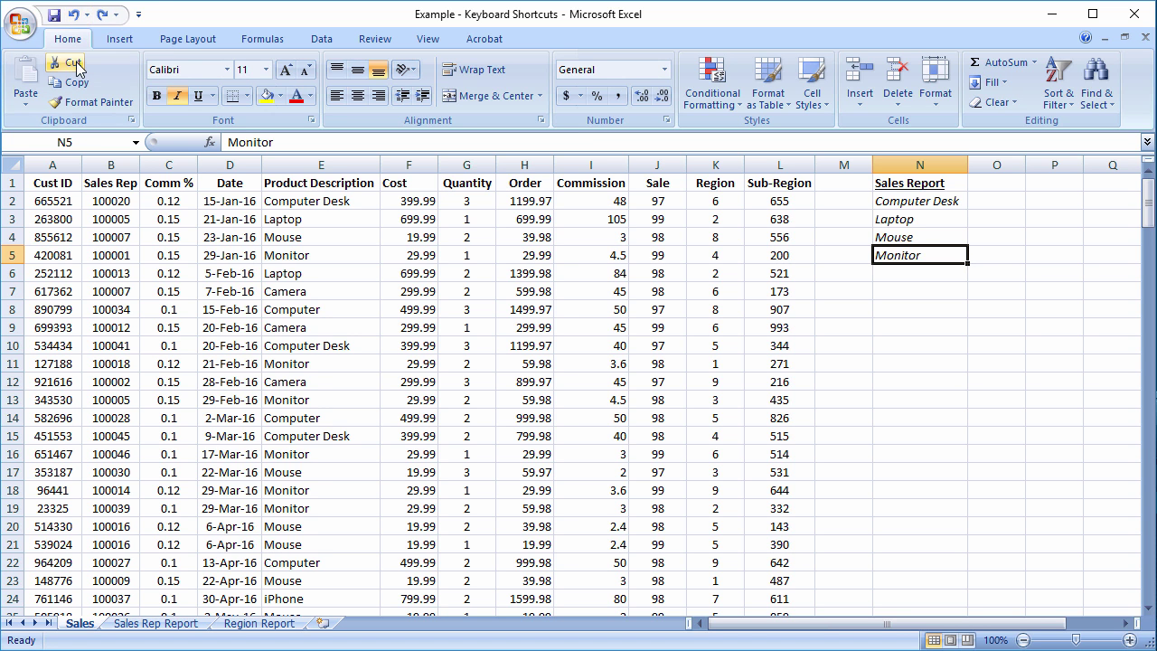
left_click(102, 17)
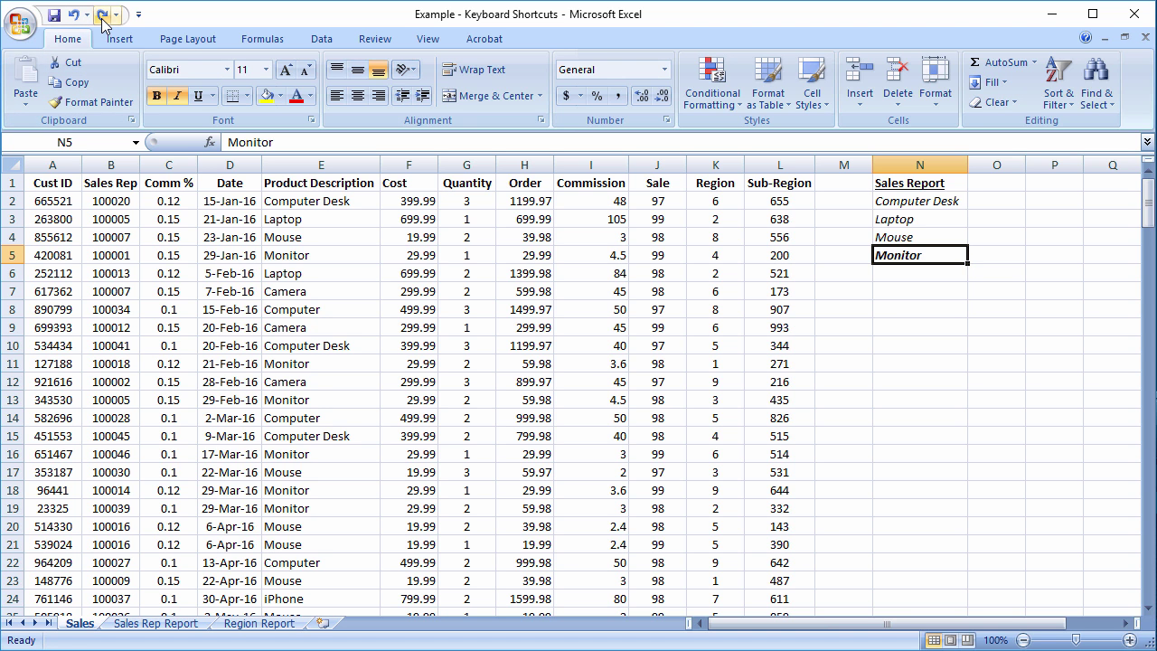
- Redo the underline on "Monitor" in cell N5, undo both its underline and bold, and select cell N7
left_click(102, 17)
key("ctrl+z")
key("ctrl+z")
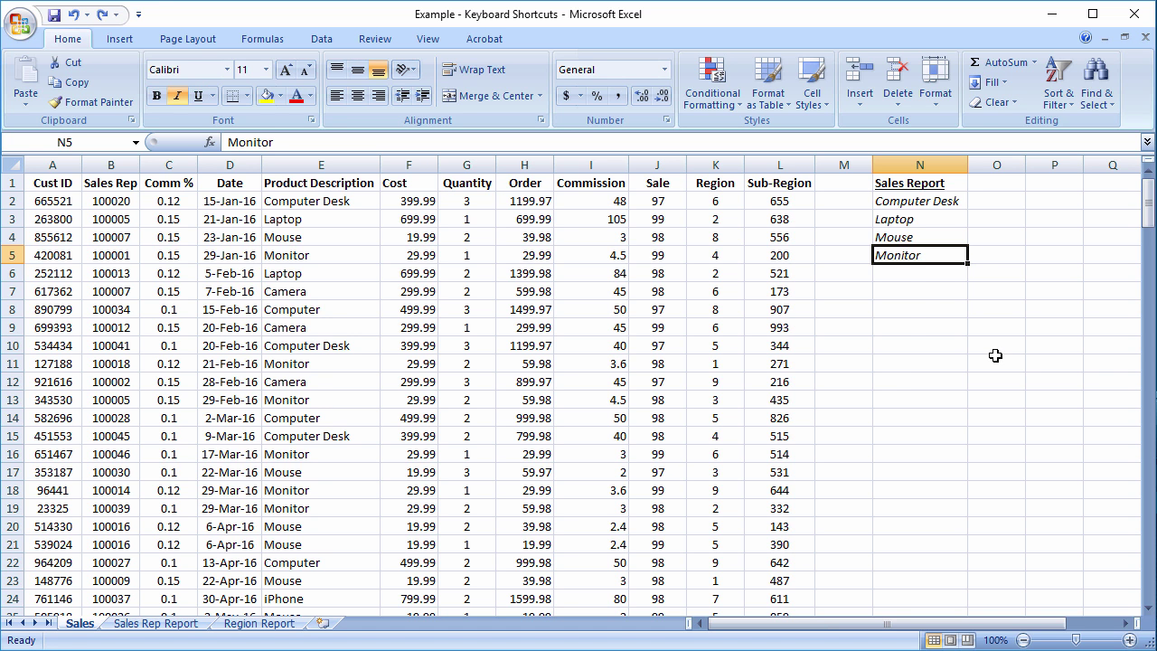
left_click(920, 292)
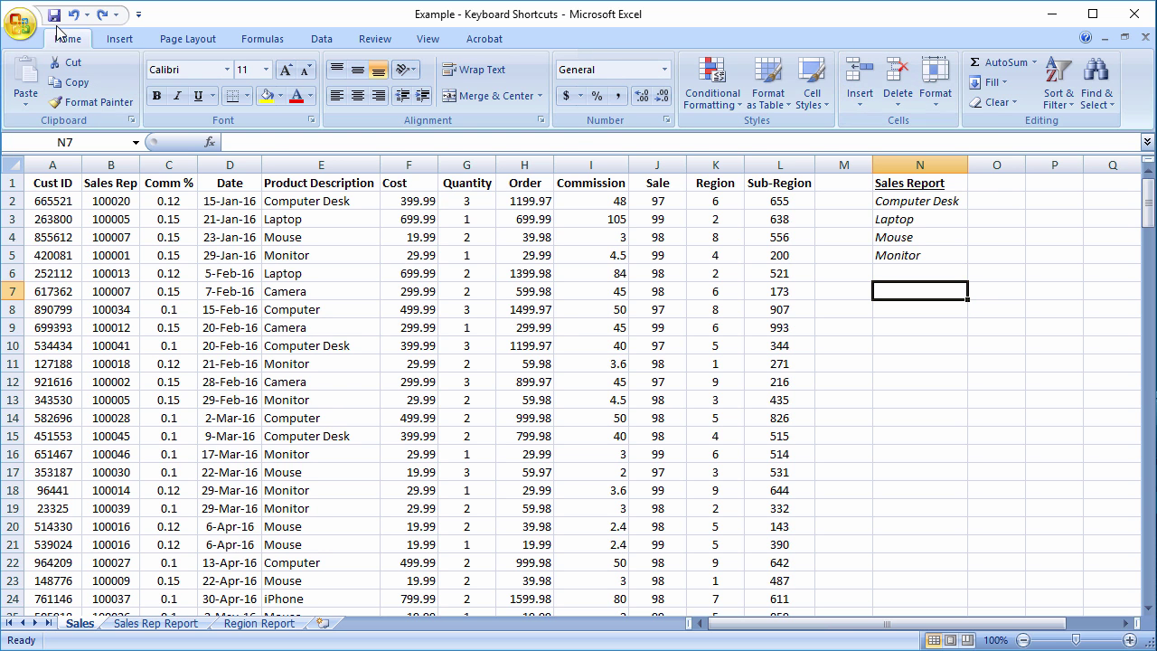
- Insert a blank sheet before the Sales sheet with the Insert Sheet command and return to Sales
left_click(863, 107)
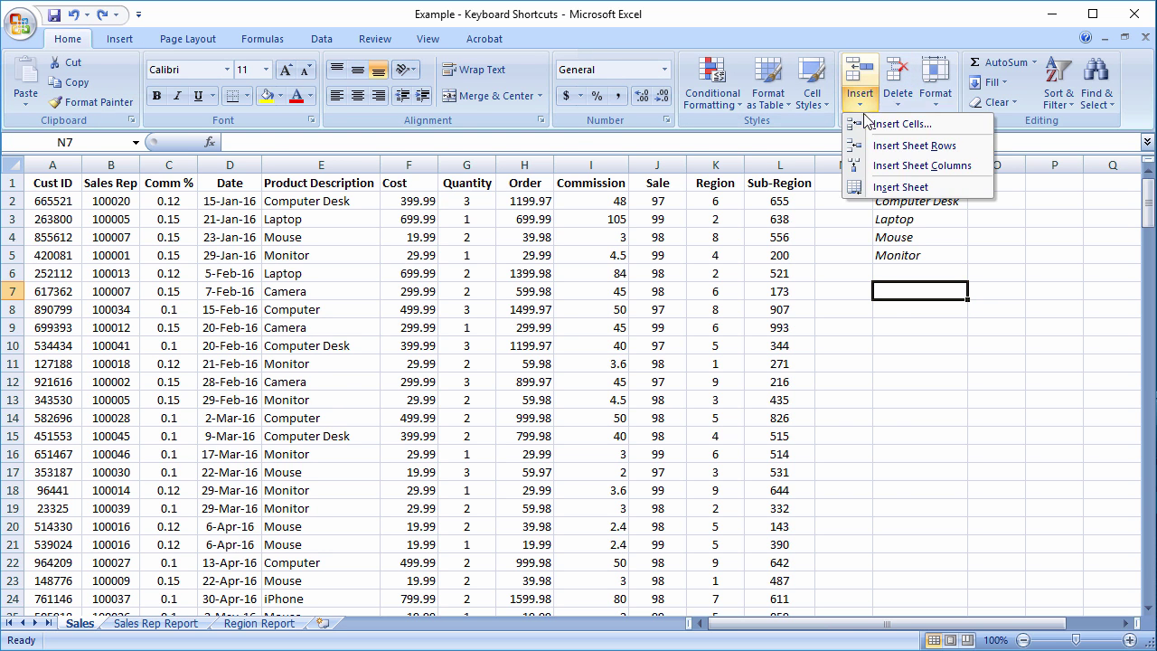
left_click(898, 188)
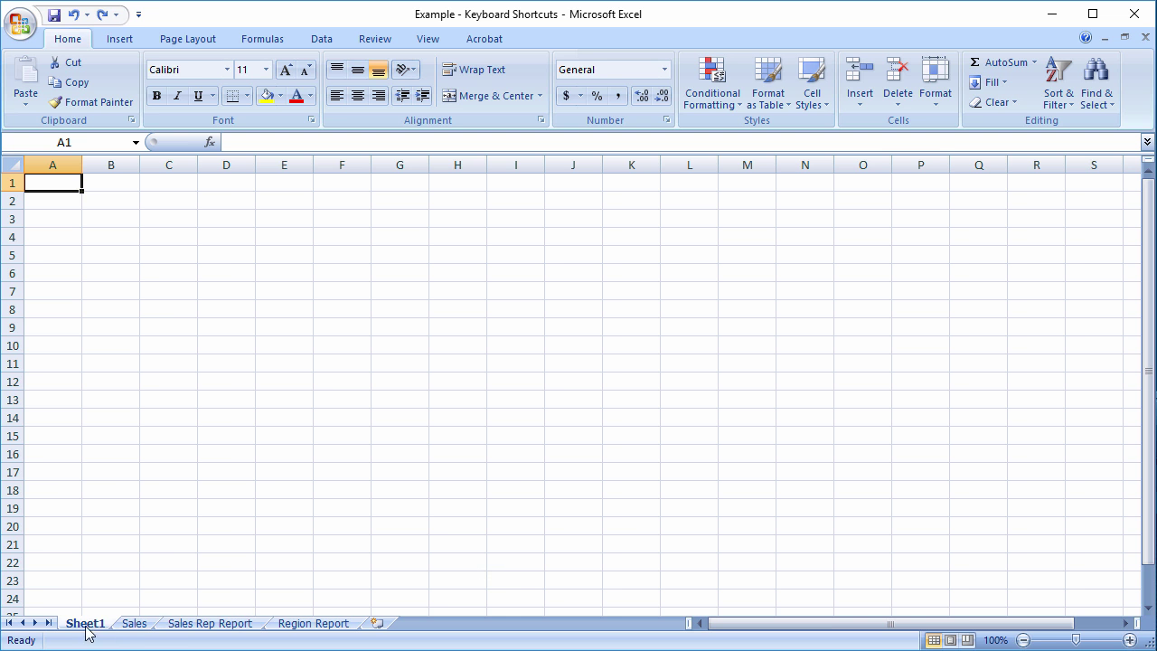
left_click(132, 625)
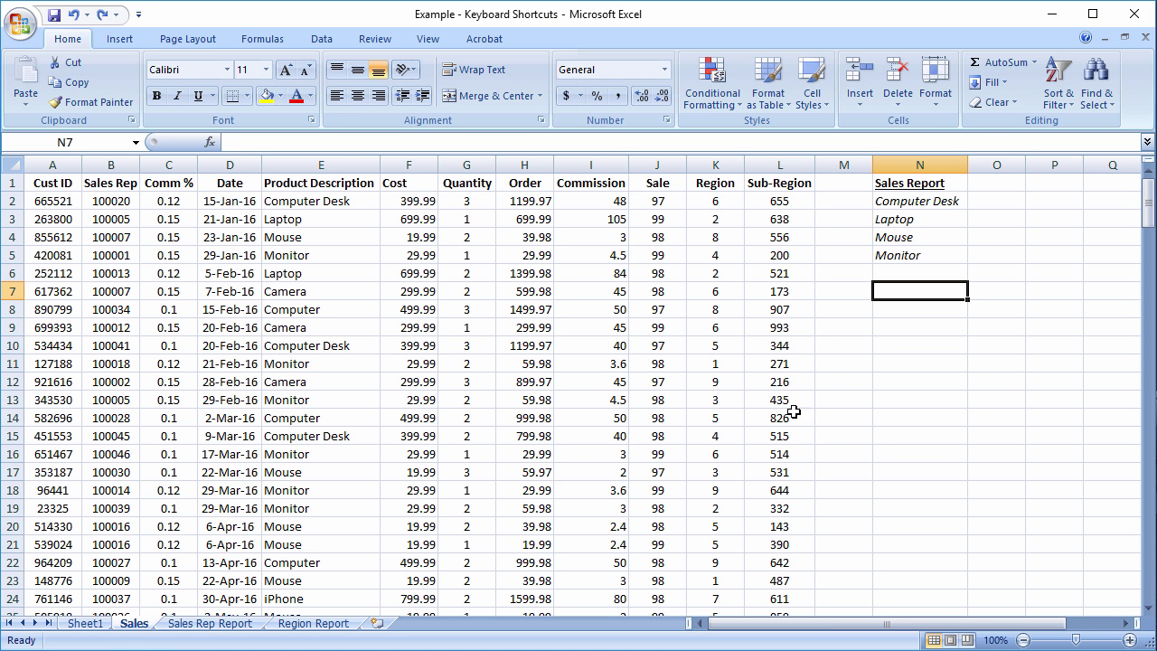
- Add another blank sheet in front of Sales by choosing the Worksheet type in the Insert dialog, and return to Sales
right_click(128, 625)
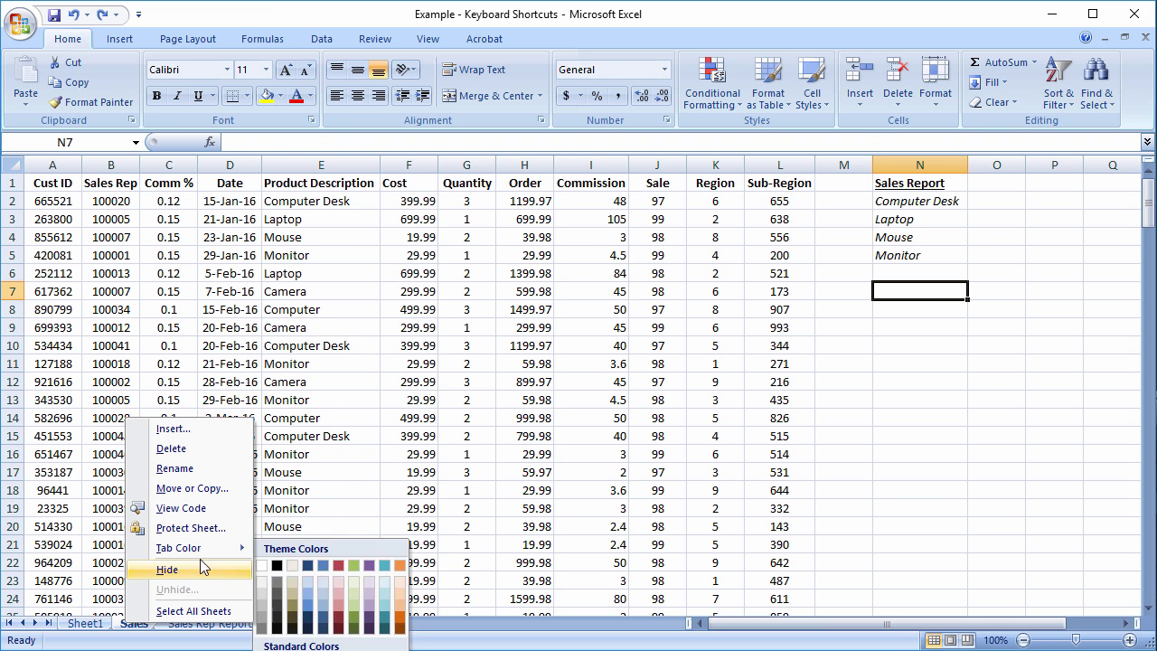
left_click(171, 428)
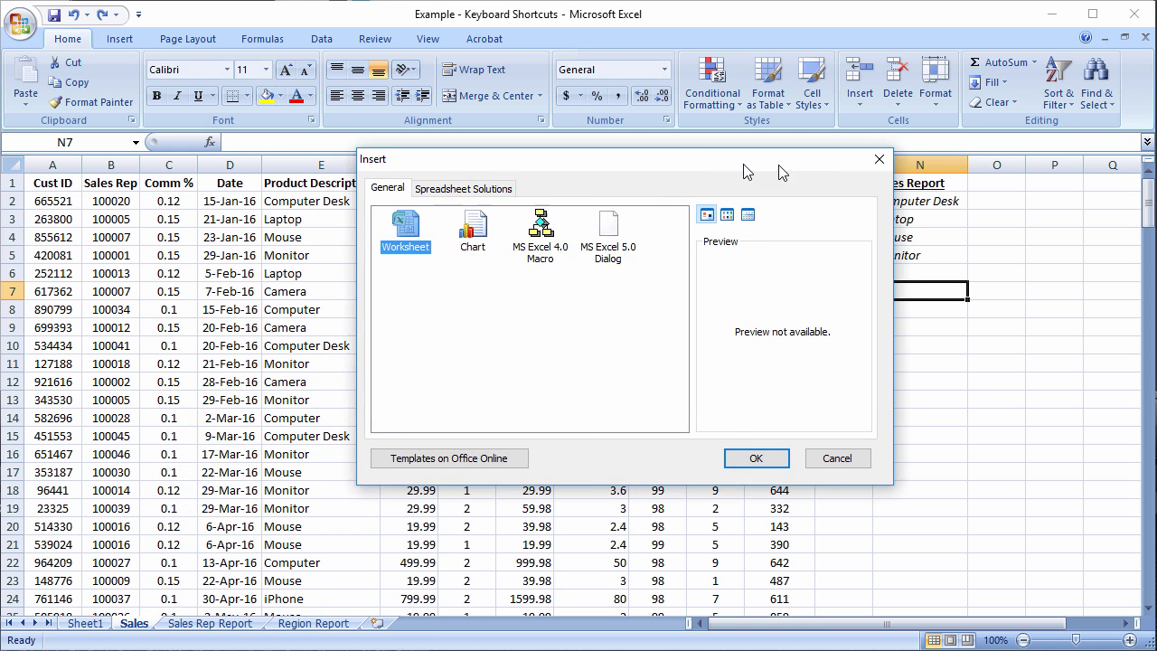
left_click(802, 457)
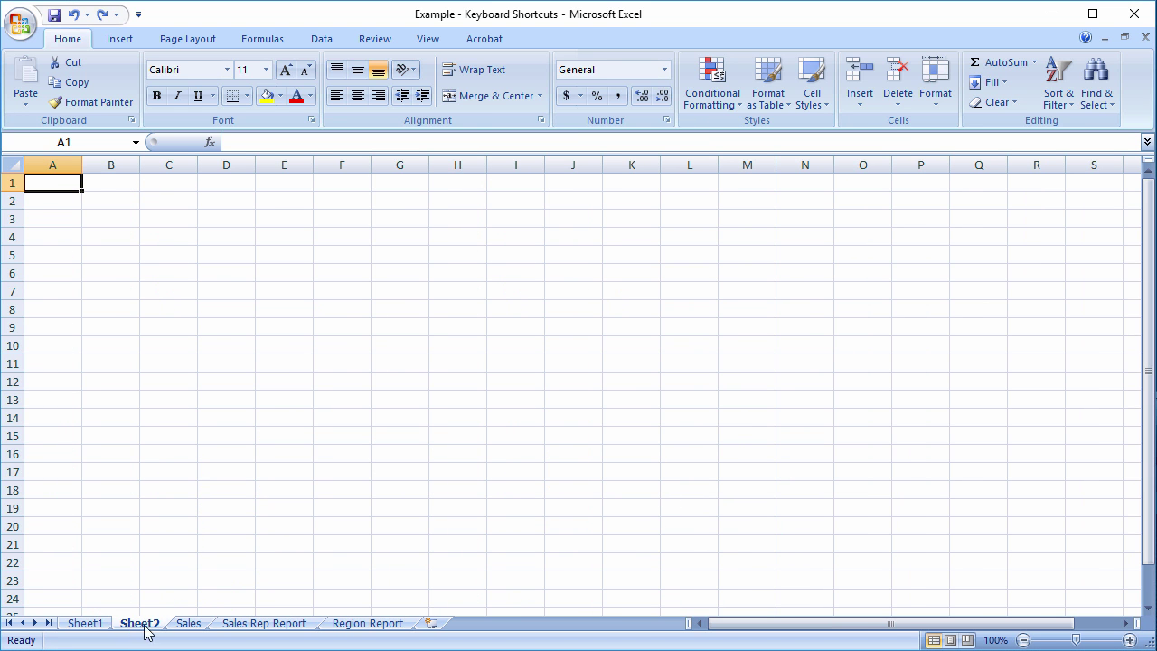
left_click(187, 624)
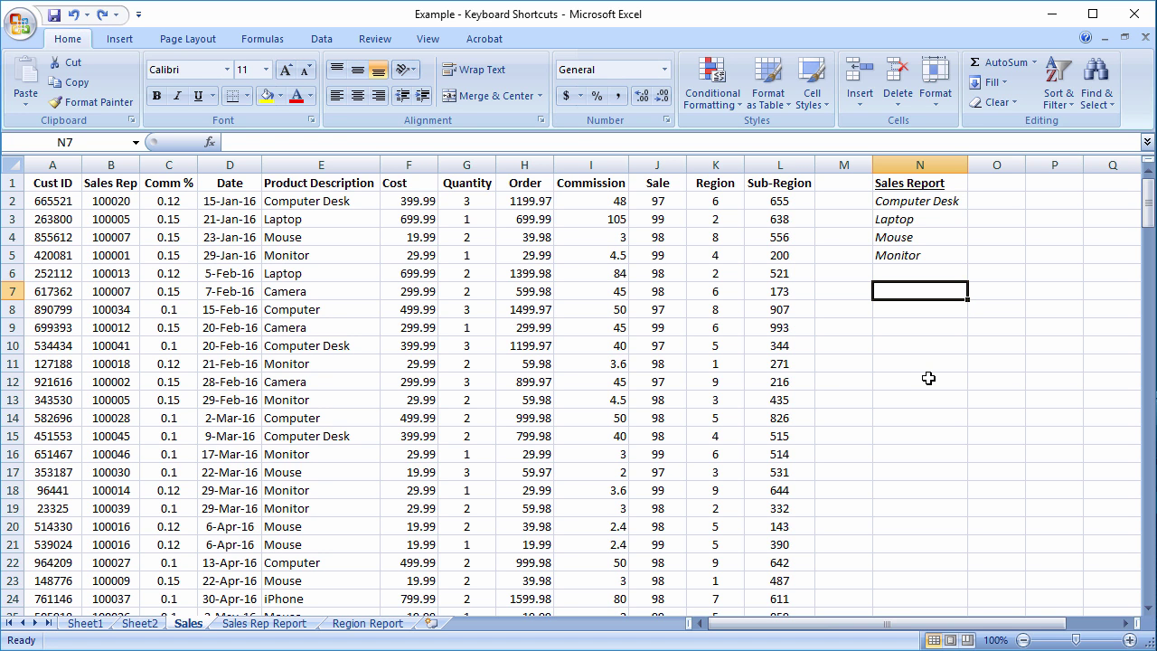
- Insert two more blank worksheets directly before the Sales sheet, going back to Sales after each one
key("shift+F11")
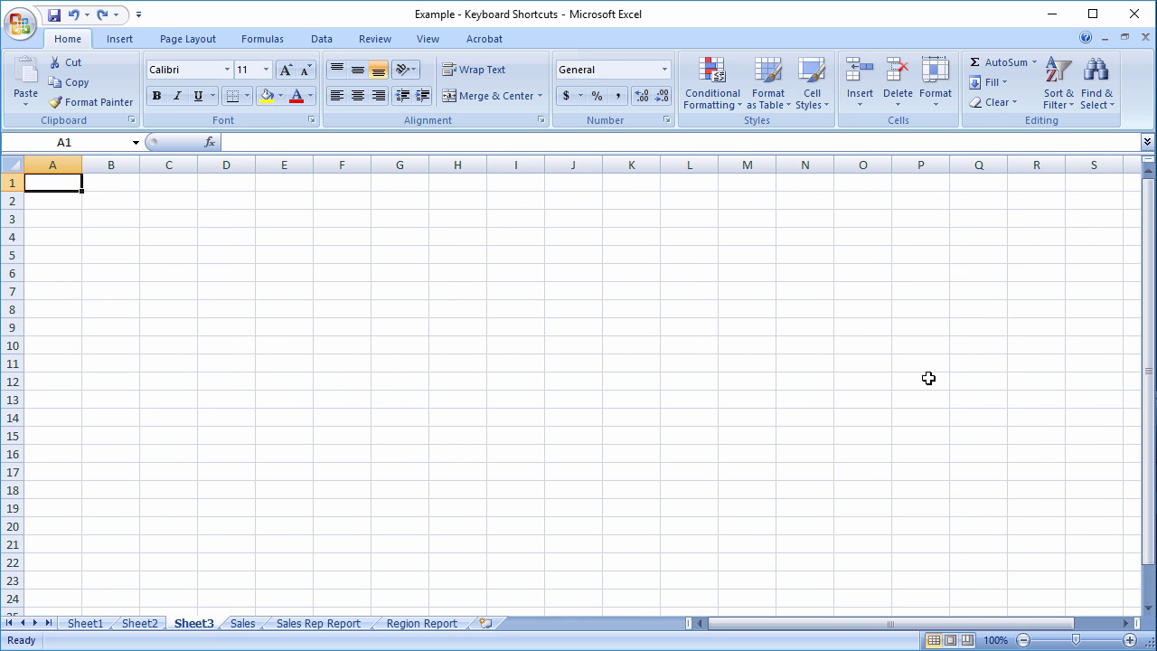
left_click(240, 623)
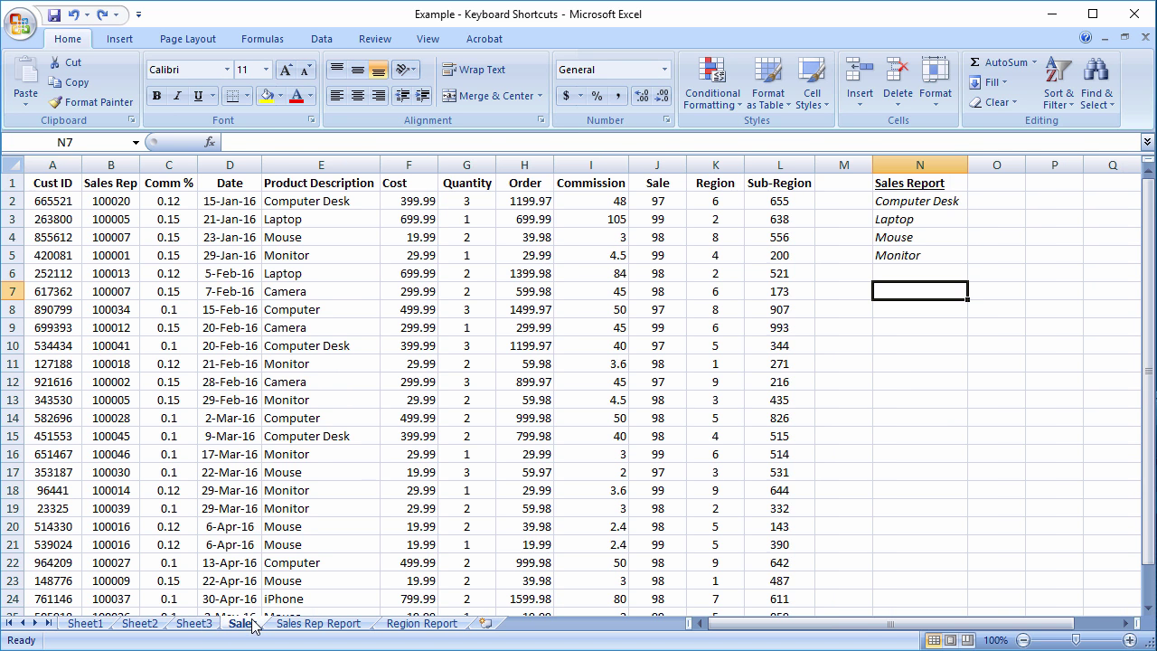
key("shift+F11")
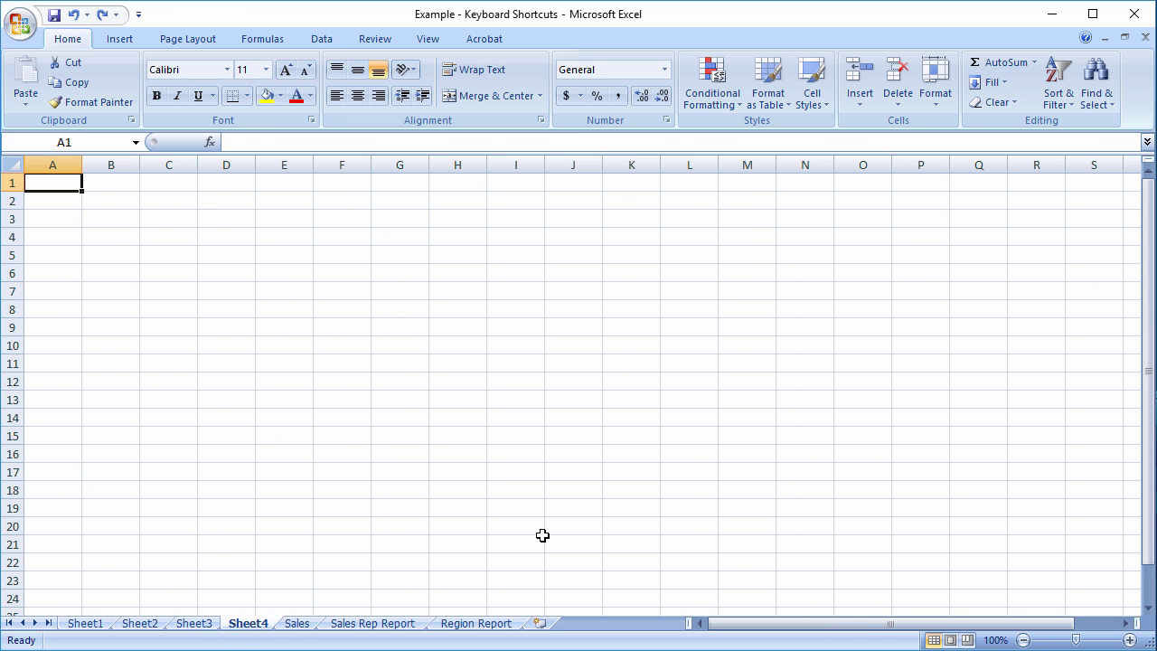
left_click(295, 622)
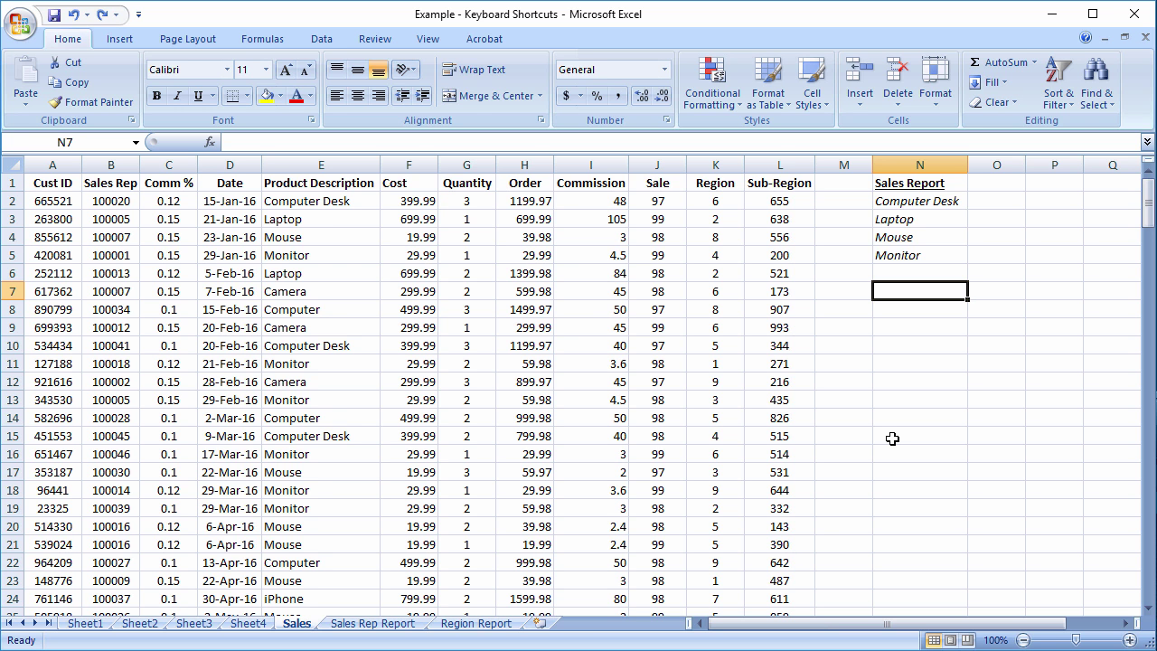
- Collapse the ribbon and restore it, twice in a row
key("ctrl+F1")
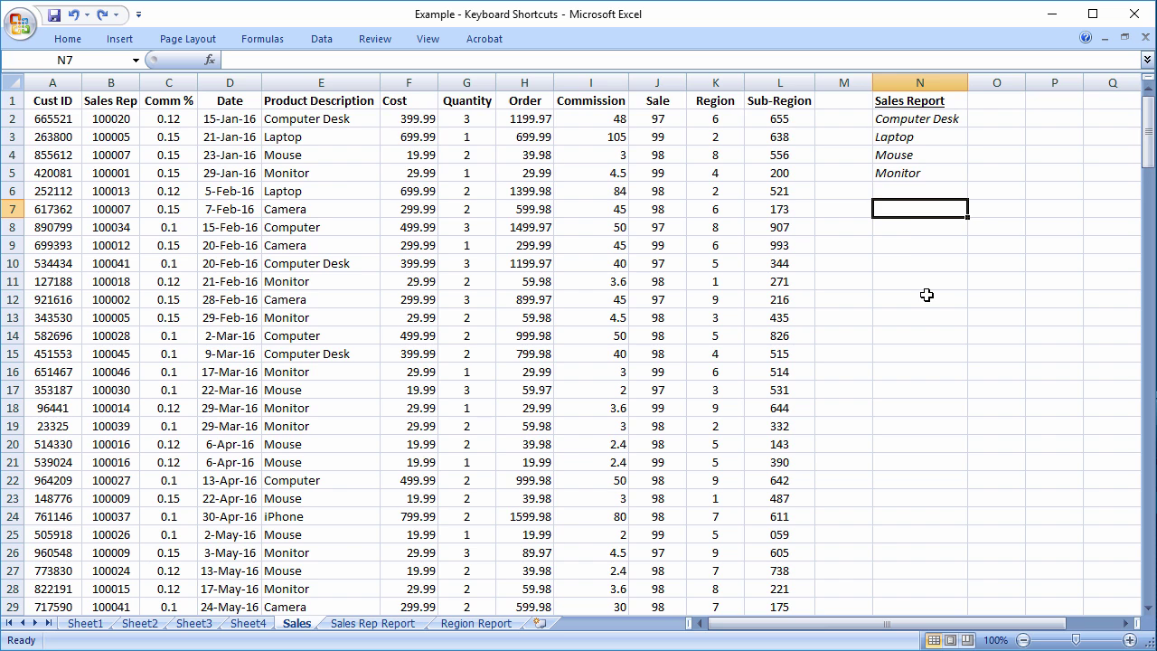
key("ctrl+F1")
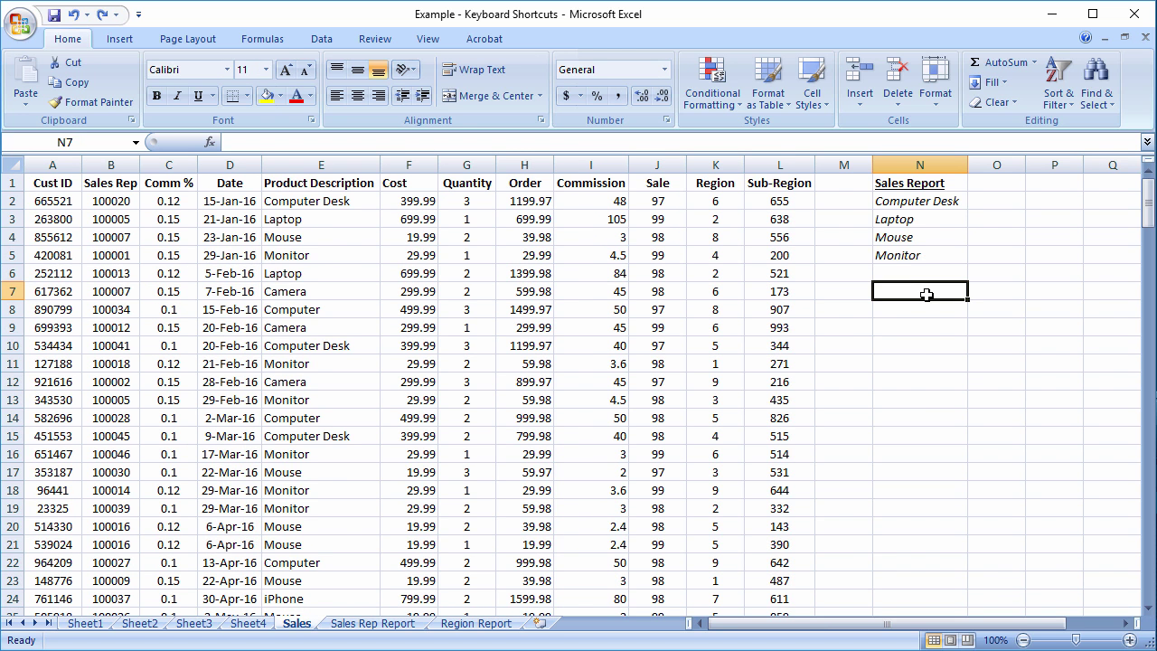
key("ctrl+F1")
key("ctrl+F1")
- Set workbook calculation to Manual in the Excel formula options and apply the change
left_click(20, 20)
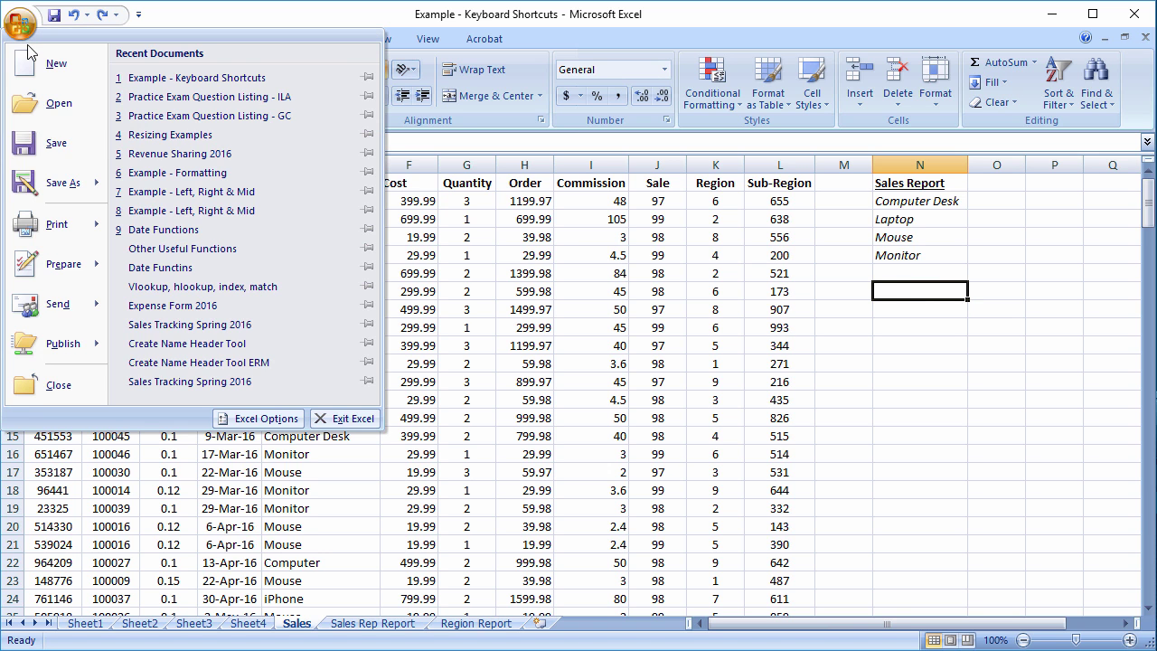
left_click(255, 419)
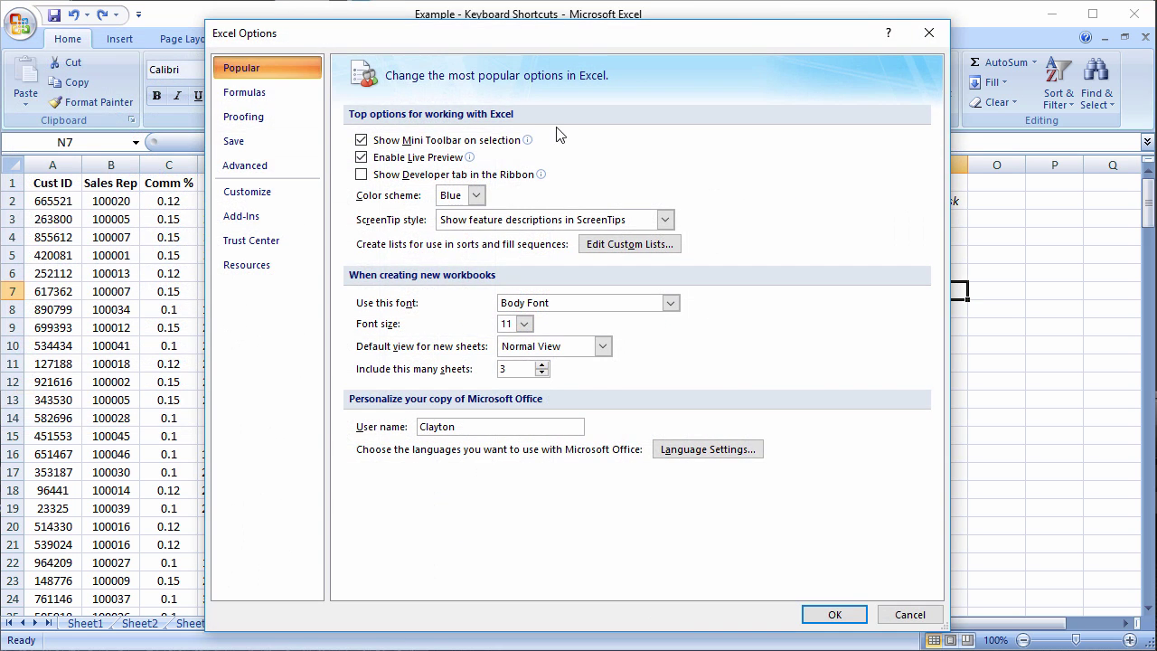
left_click(261, 93)
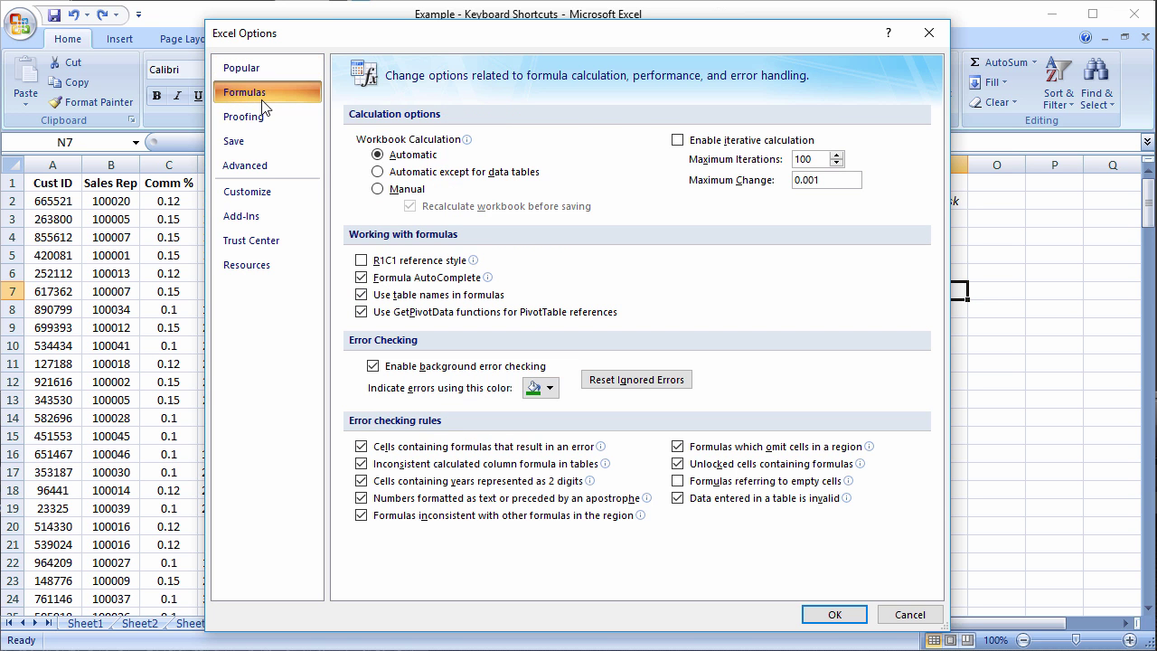
mouse_move(403, 155)
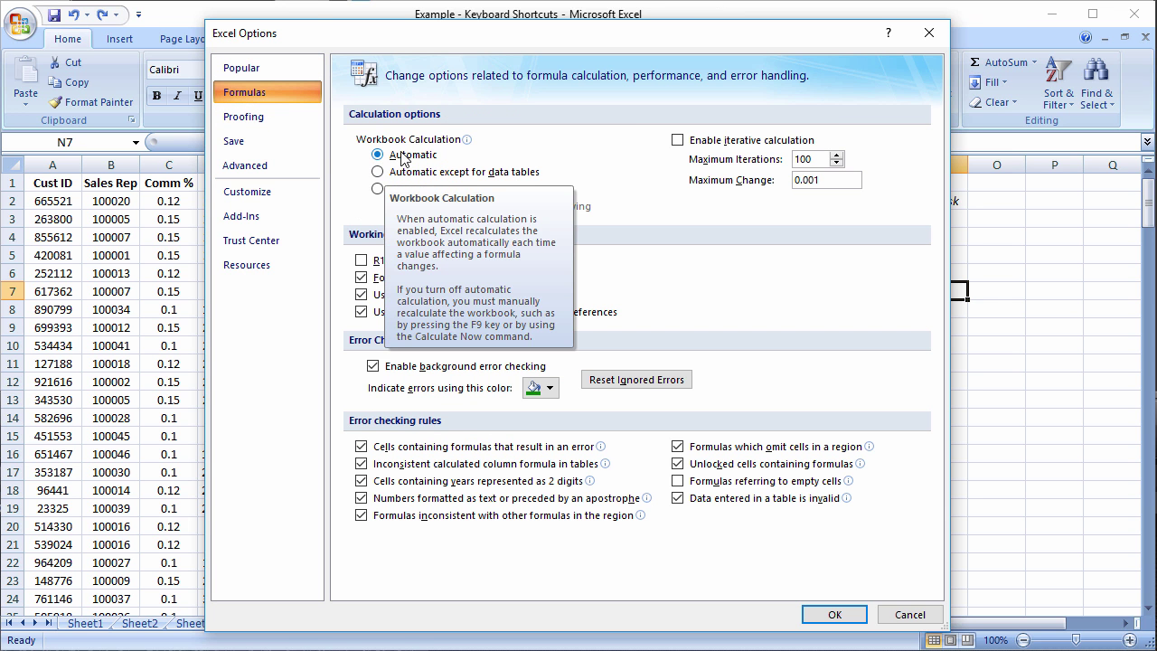
left_click(379, 188)
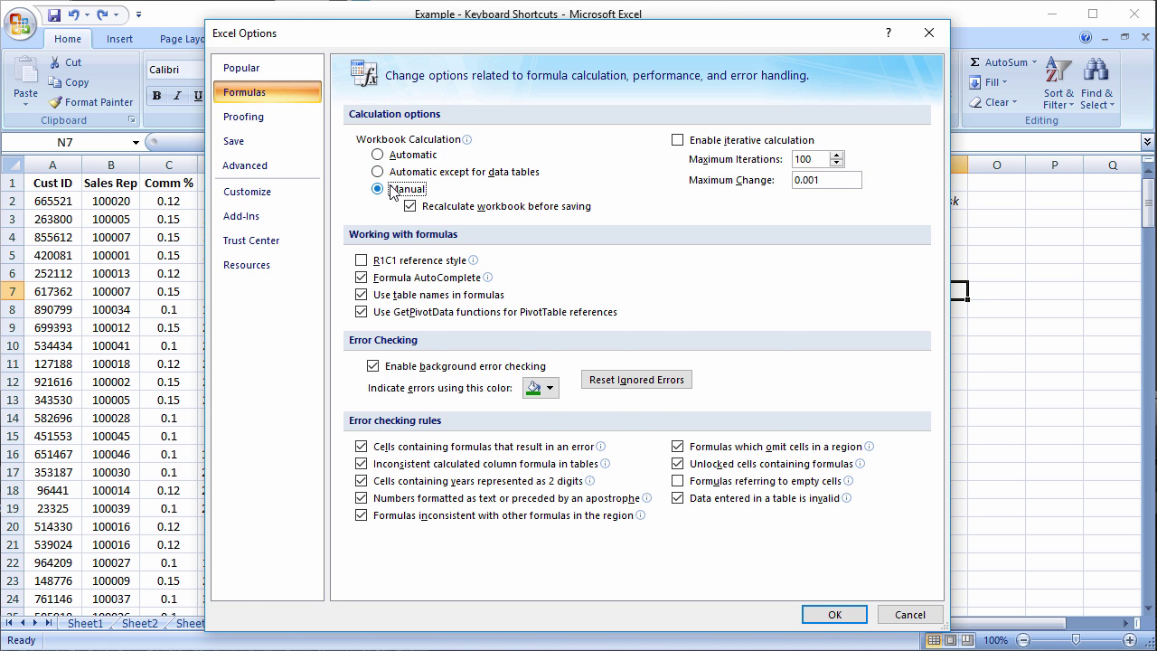
left_click(828, 615)
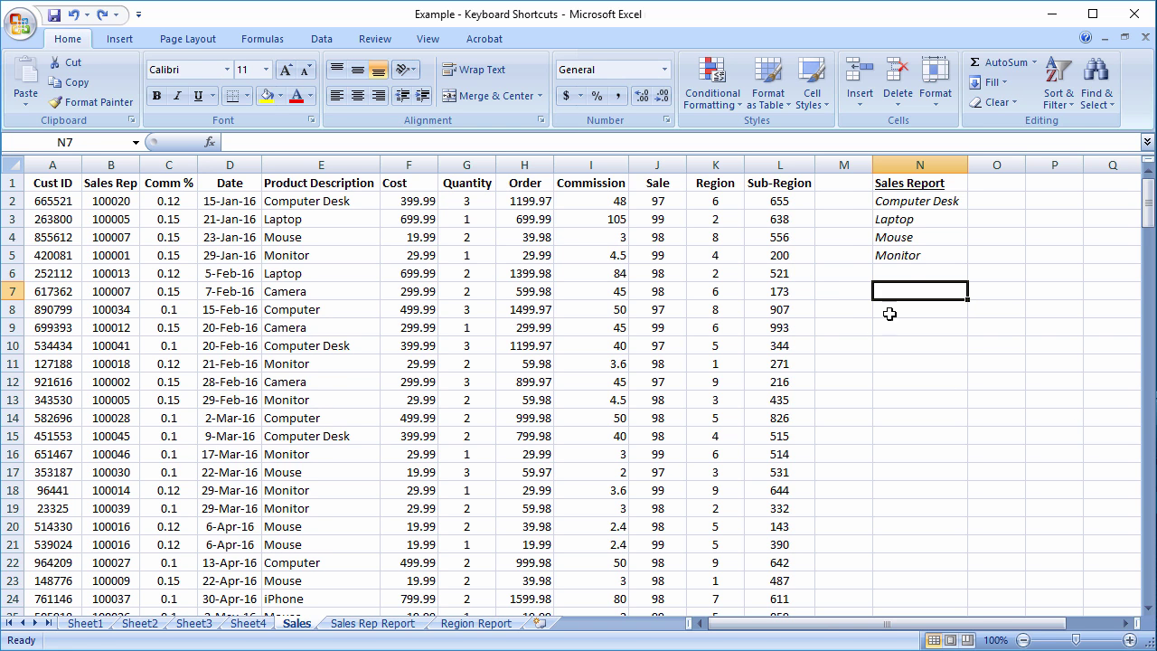
- Enter the formula =L7+L6 in cell M7 and reselect that cell
left_click(847, 293)
type("=")
key("Left")
type("+")
left_click(786, 265)
key("Return")
key("Up")
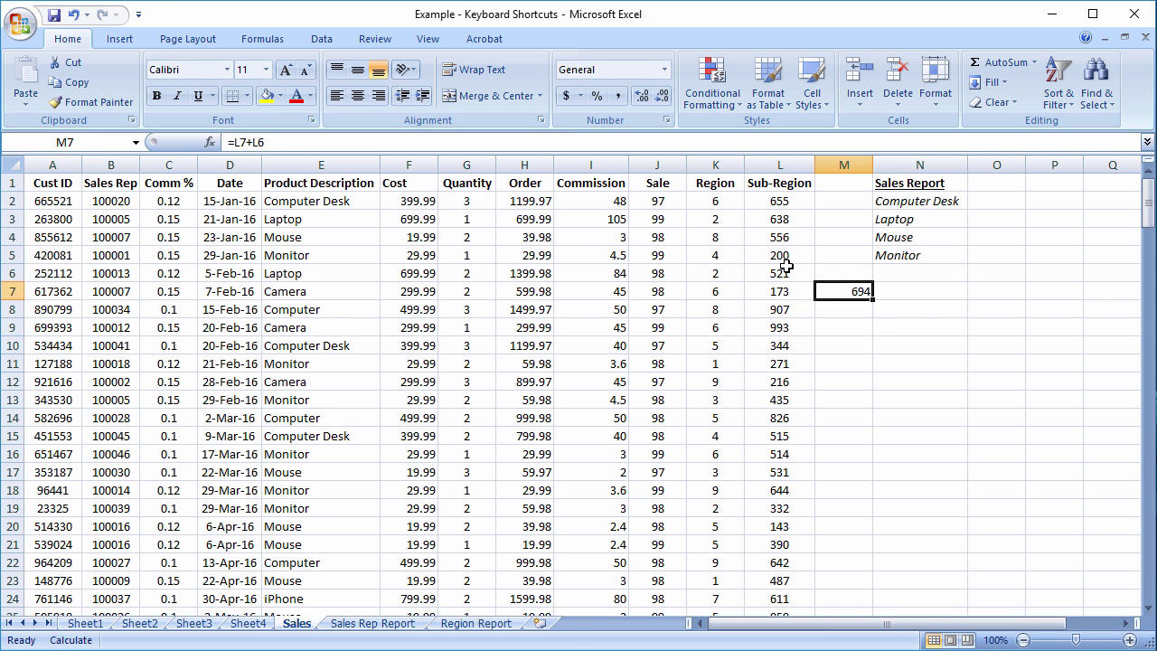
- Fill the formula in M7 down through M16, recalculate the workbook manually, and select cell O10
left_click_drag(874, 303, 881, 464)
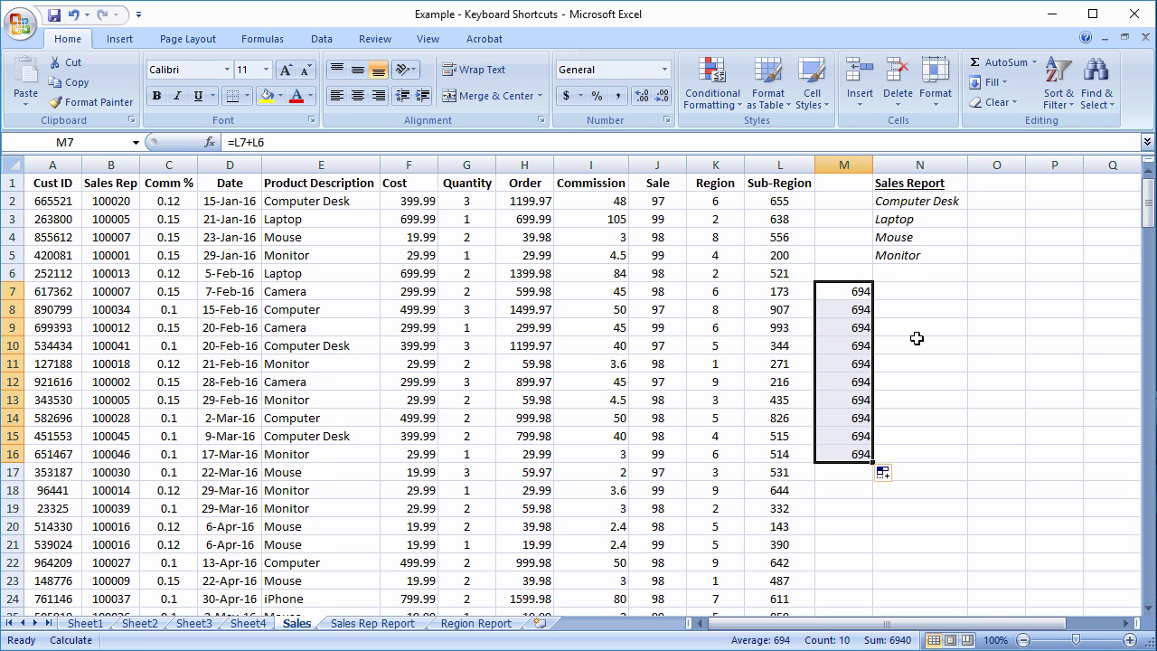
left_click(84, 640)
left_click(989, 345)
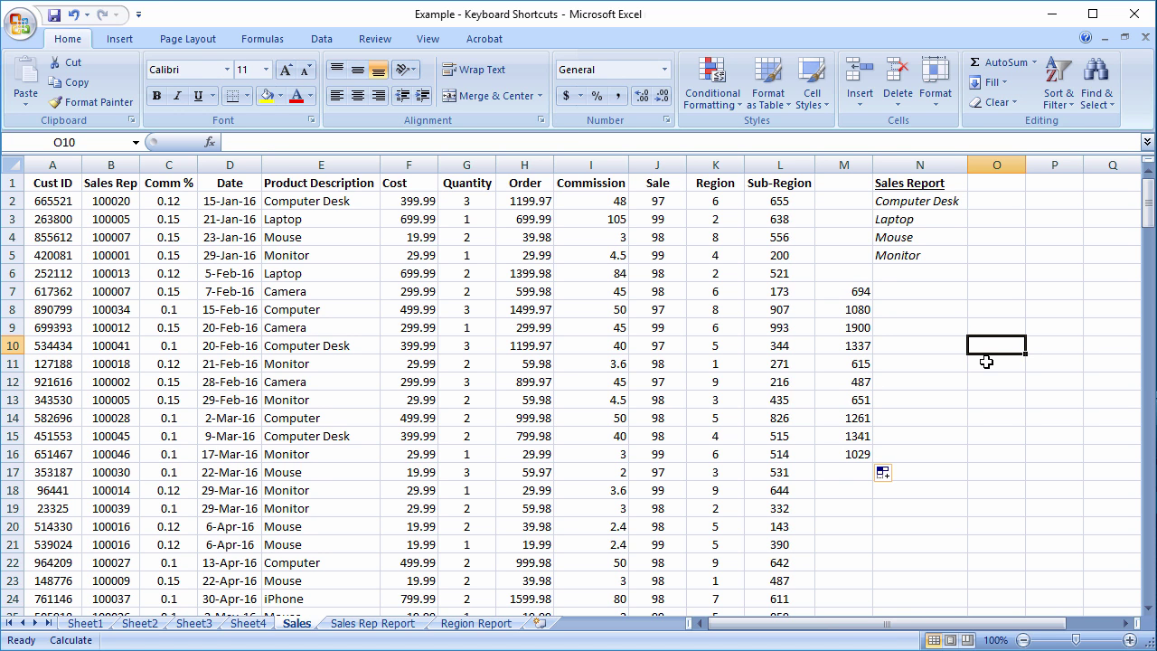